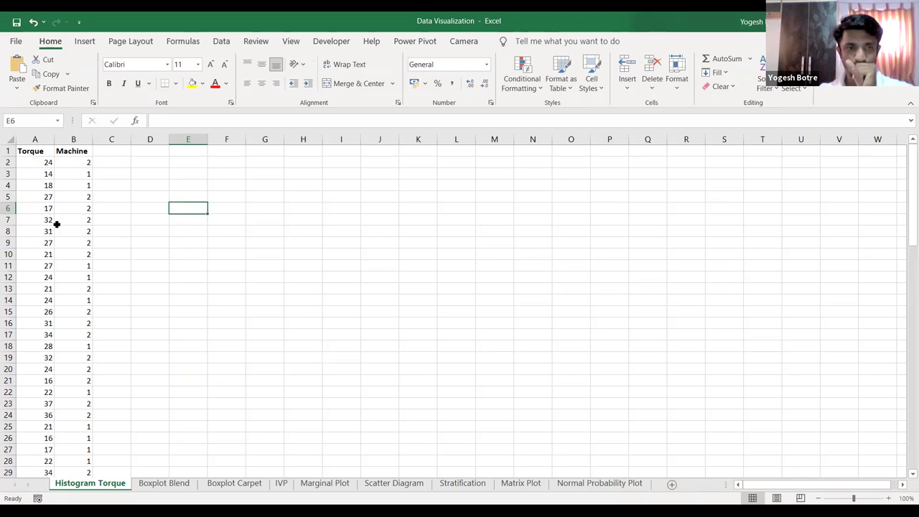
- Review the Torque and Machine columns, from their headers through the data rows beneath
left_click(50, 221)
left_click(64, 153)
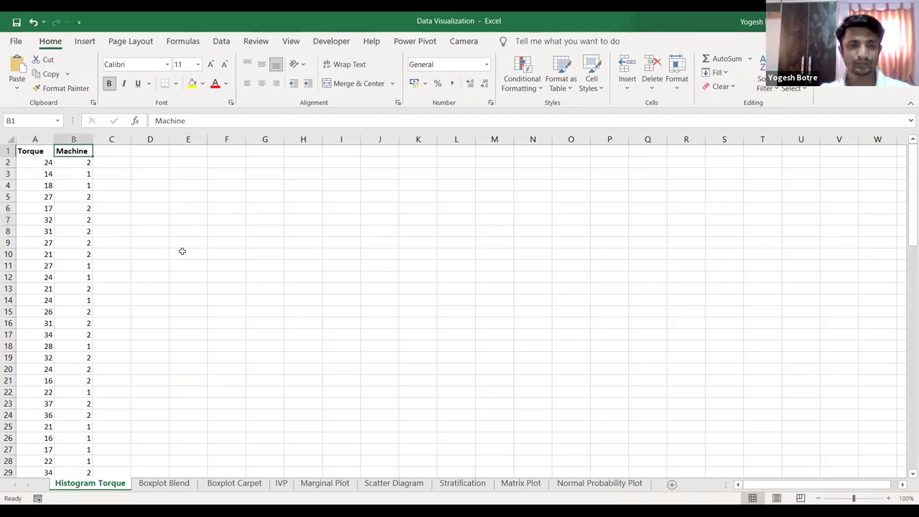
left_click(182, 251)
left_click(42, 152)
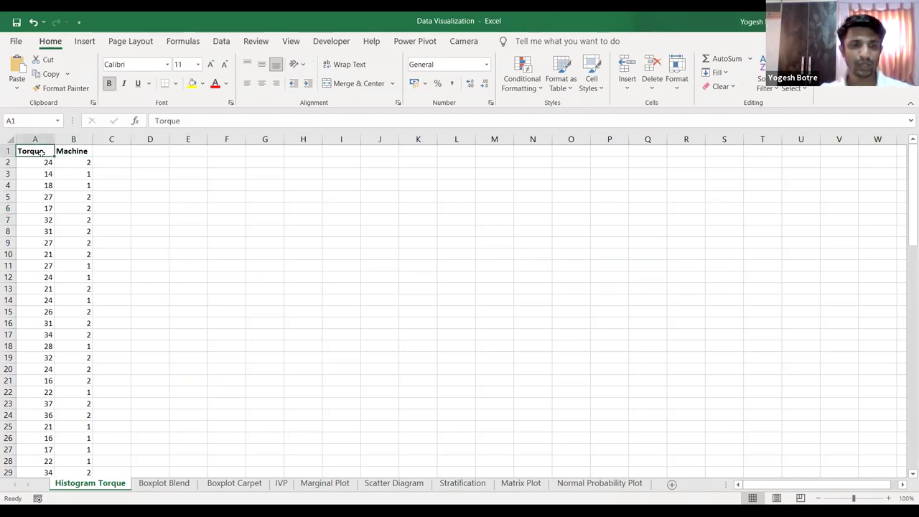
left_click_drag(42, 152, 62, 304)
left_click_drag(72, 152, 86, 308)
left_click(82, 245)
- Insert a histogram from the Torque and Machine data, then enlarge it and place it beside the columns
left_click(38, 173)
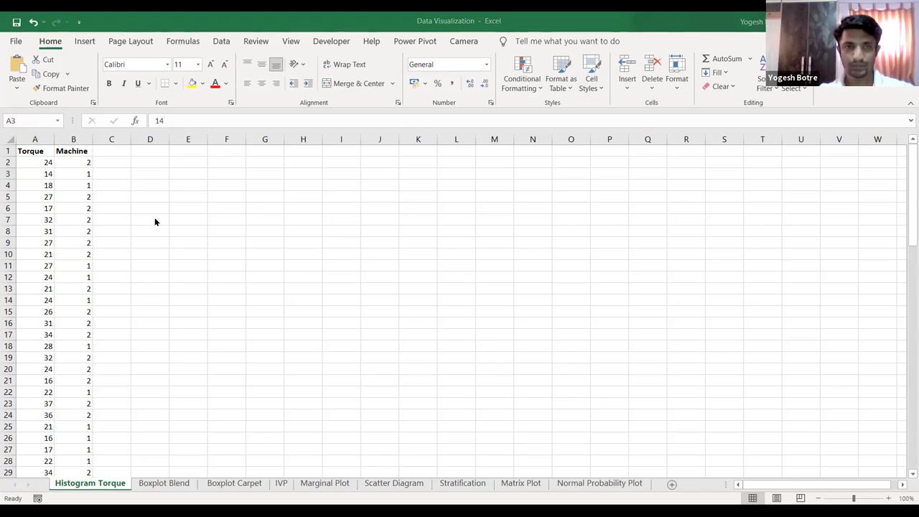
left_click(85, 42)
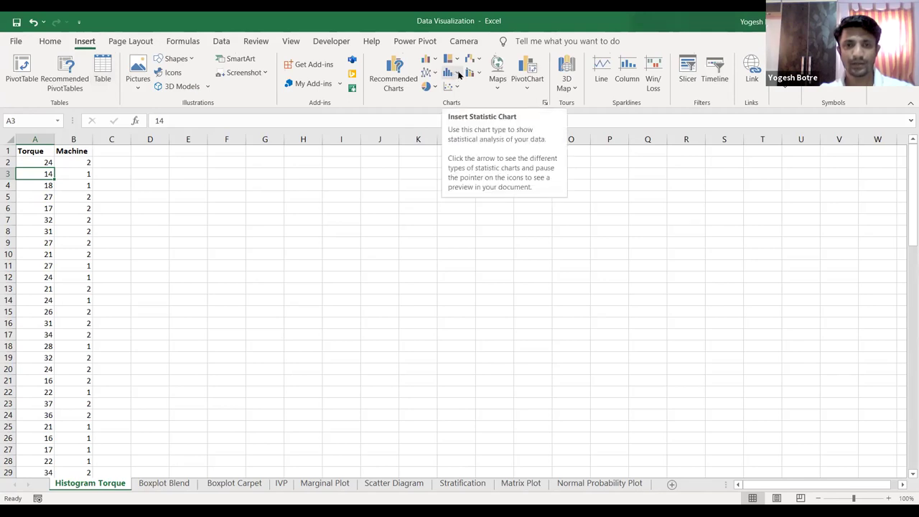
left_click(458, 74)
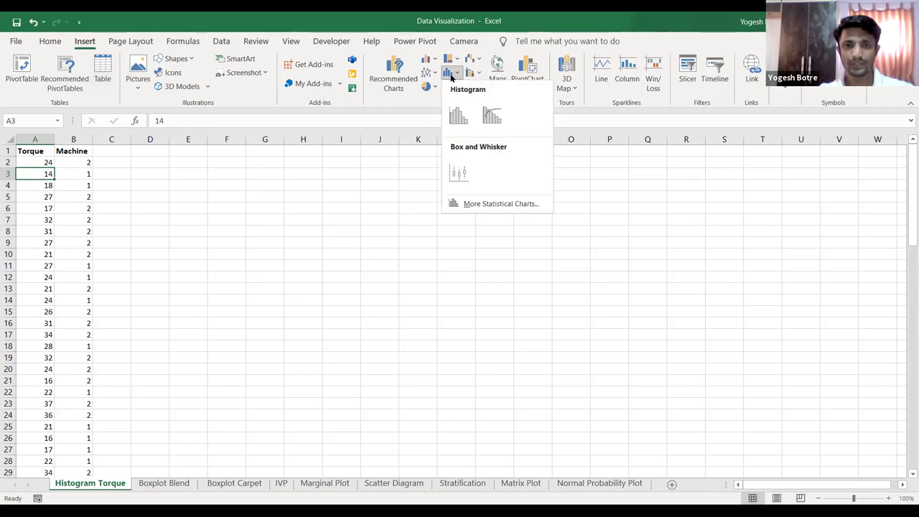
left_click(460, 118)
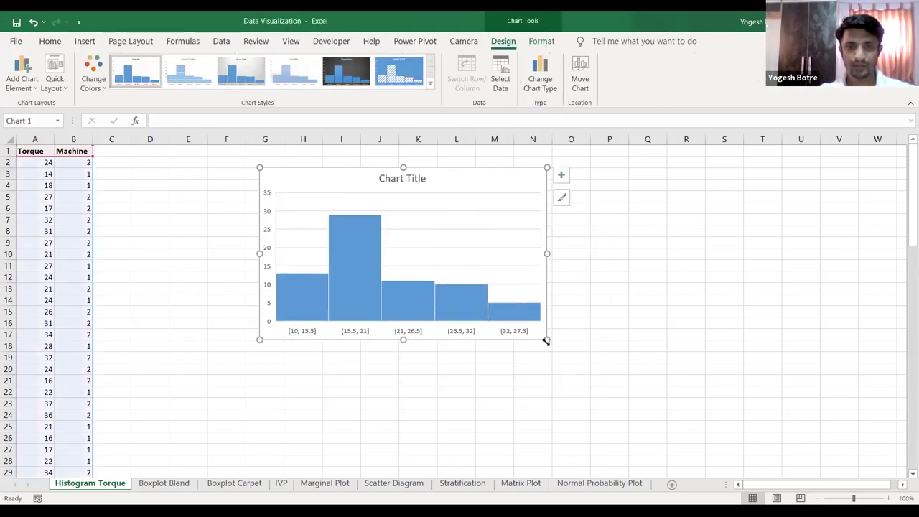
left_click_drag(546, 339, 593, 390)
left_click_drag(493, 173, 420, 159)
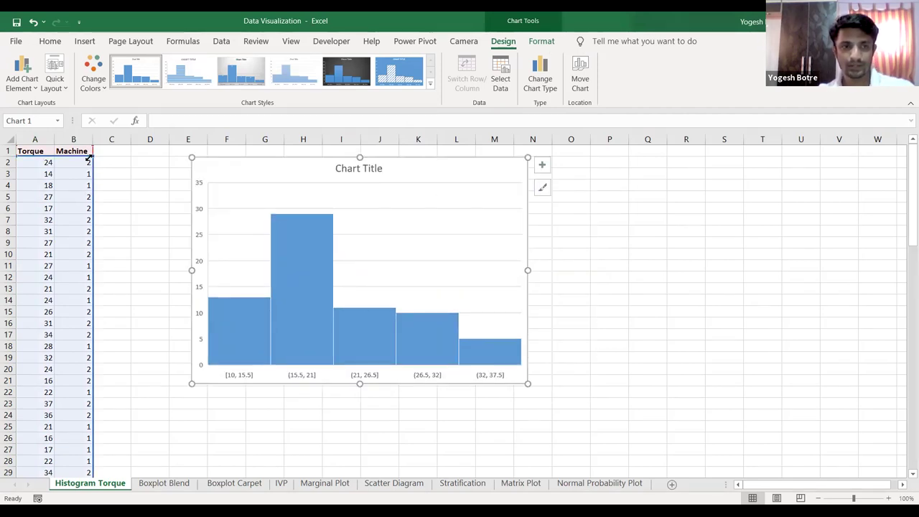
- Restrict the histogram's source range to the Torque column, then move the chart up to row 1 and enlarge it
left_click_drag(92, 158, 38, 160)
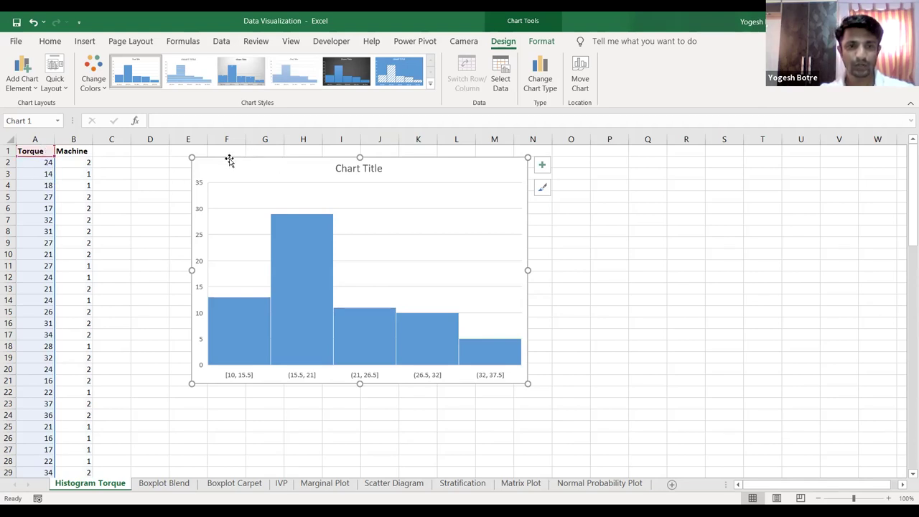
left_click_drag(227, 157, 213, 145)
left_click_drag(522, 379, 546, 397)
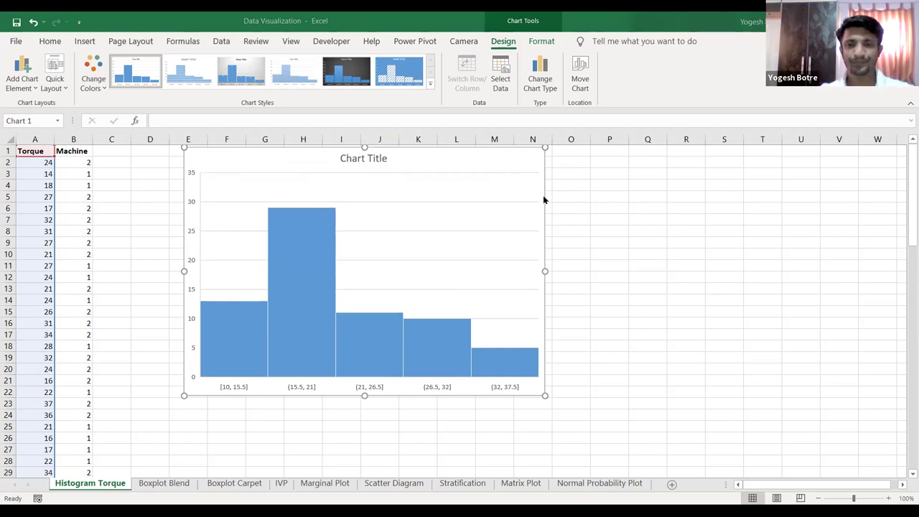
- Add data labels to the histogram bars
mouse_move(313, 201)
left_click(320, 234)
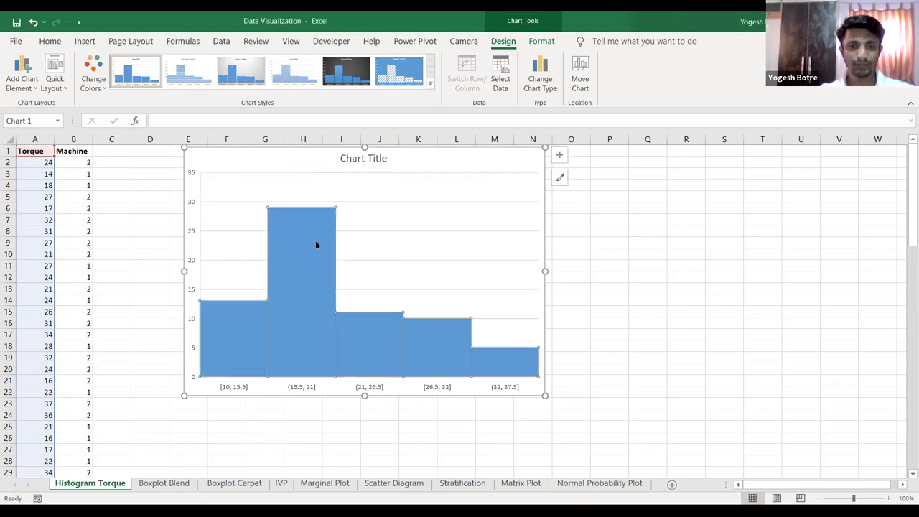
left_click(224, 425)
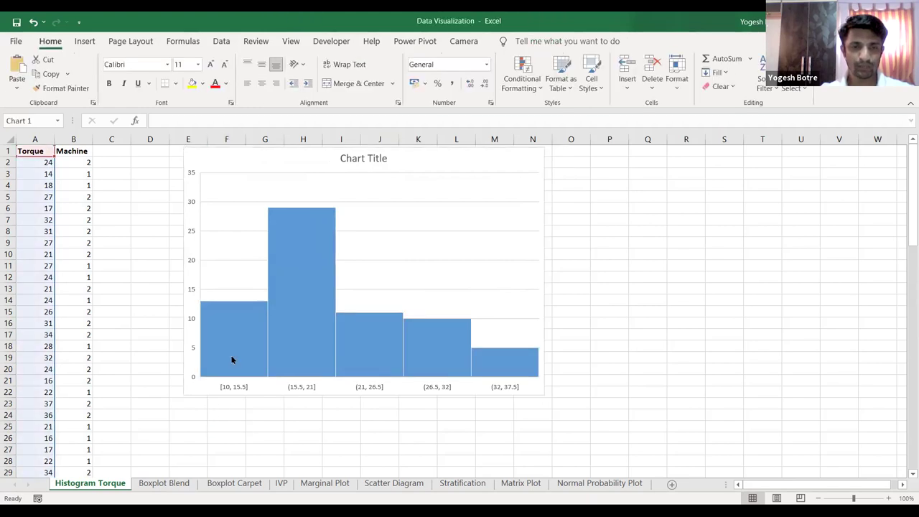
left_click(232, 361)
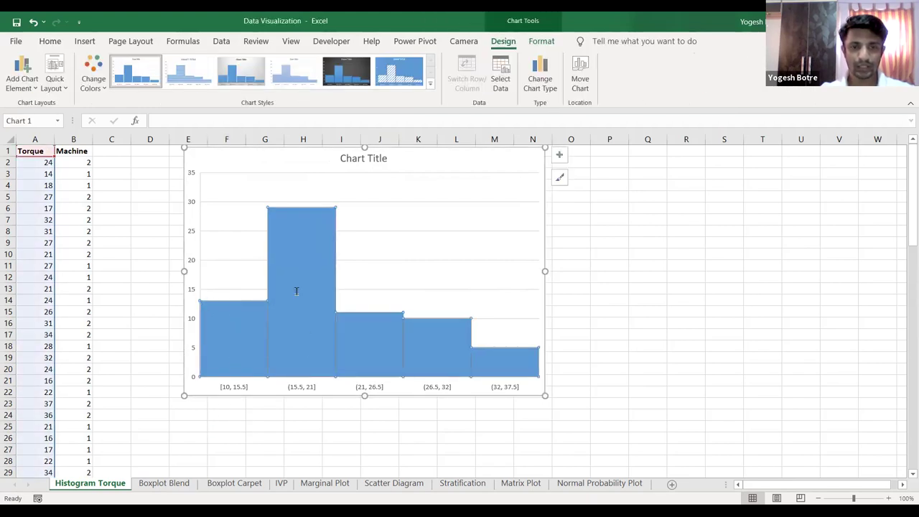
key("shift+F10")
left_click(302, 419)
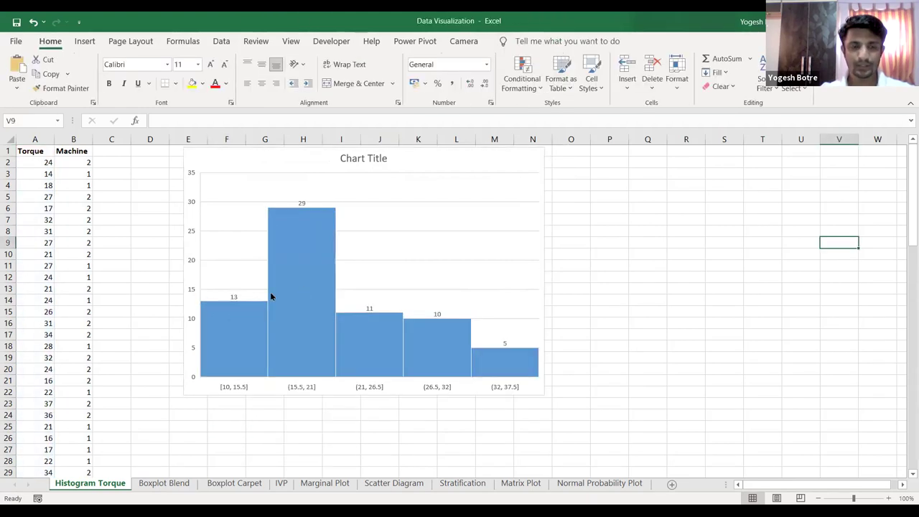
- Examine the first bar's count and bin range, then check the Torque data down to its last row
left_click(229, 345)
left_click(224, 425)
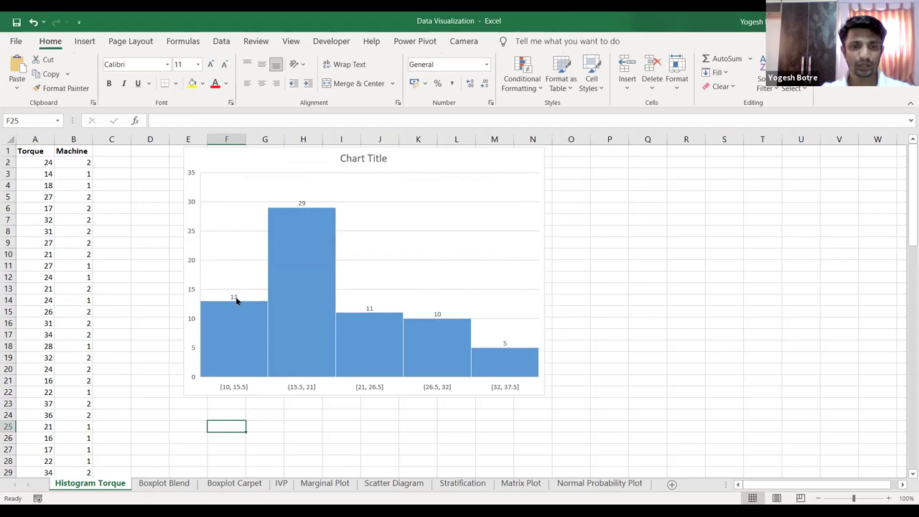
mouse_move(233, 299)
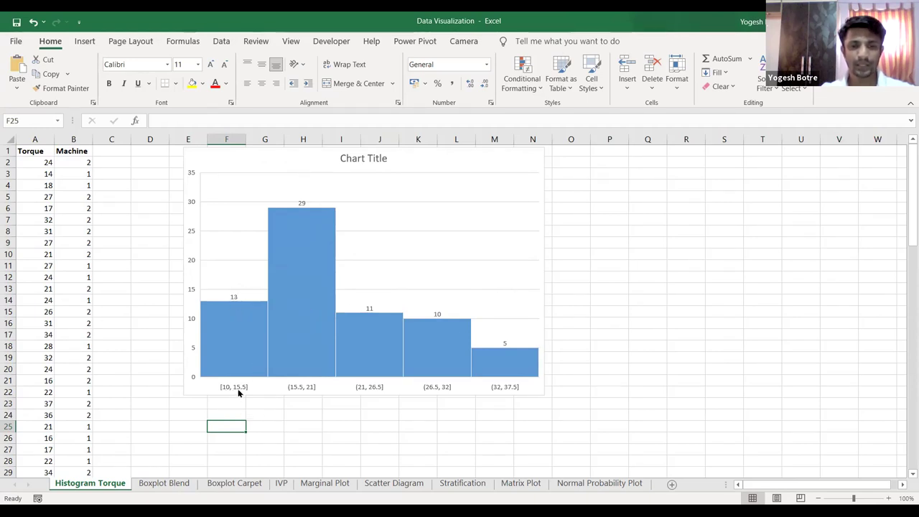
left_click(238, 366)
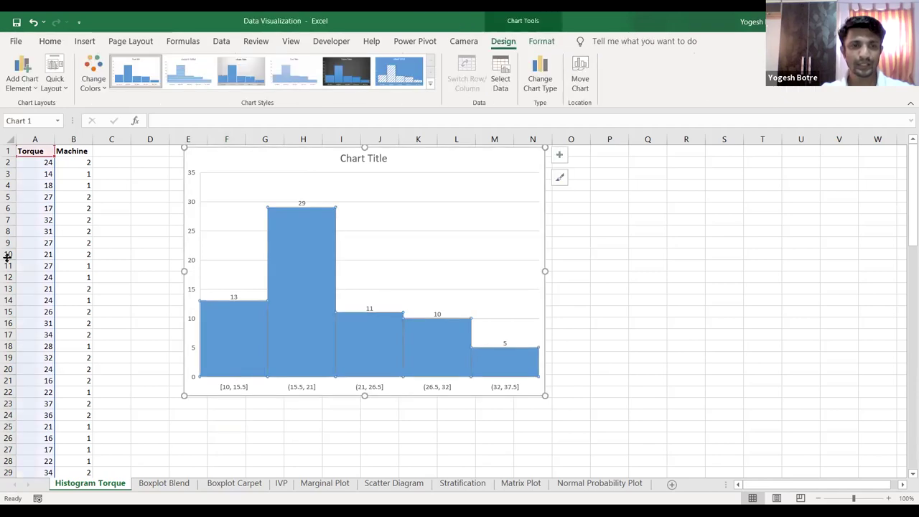
scroll(55, 350, "down", 15)
scroll(56, 349, "down", 1)
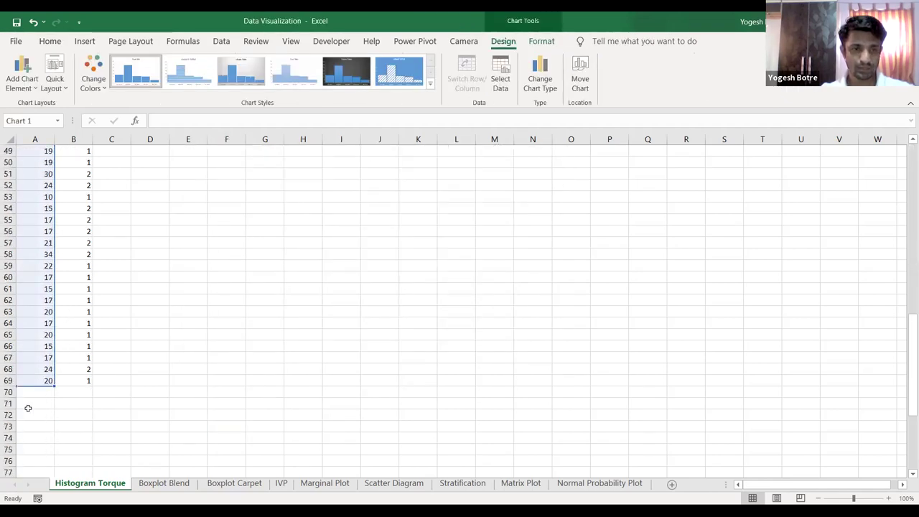
scroll(30, 390, "up", 16)
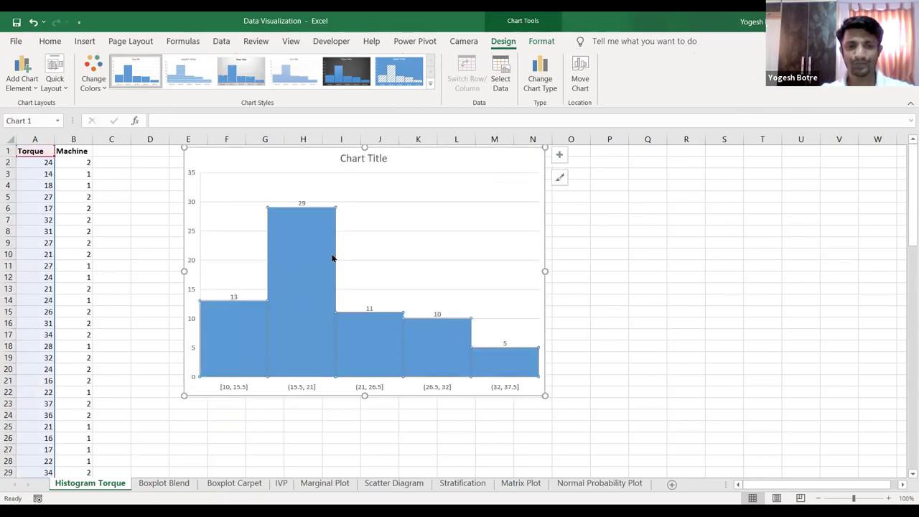
- Annotate the second bar in red ink with a double arrow across its width and the word "Bin"
left_click(306, 392)
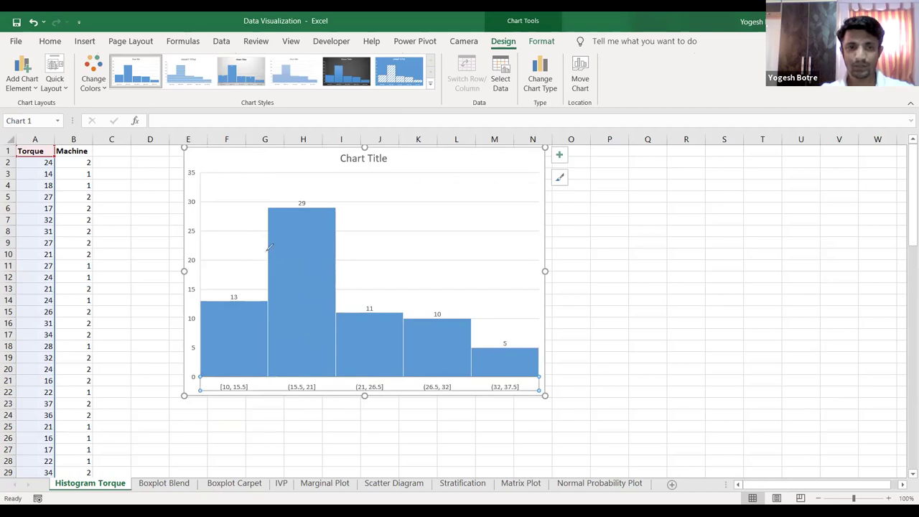
mouse_move(266, 252)
left_mouse_down()
mouse_move(331, 253)
mouse_move(322, 245)
mouse_move(330, 252)
mouse_move(283, 265)
left_mouse_up()
mouse_move(291, 227)
left_mouse_down()
mouse_move(299, 214)
mouse_move(301, 227)
mouse_move(316, 212)
mouse_move(334, 229)
left_mouse_up()
- Number the five bars 1 to 5 in red ink and write a 5 in the empty area above the last bar
left_click_drag(232, 329, 239, 336)
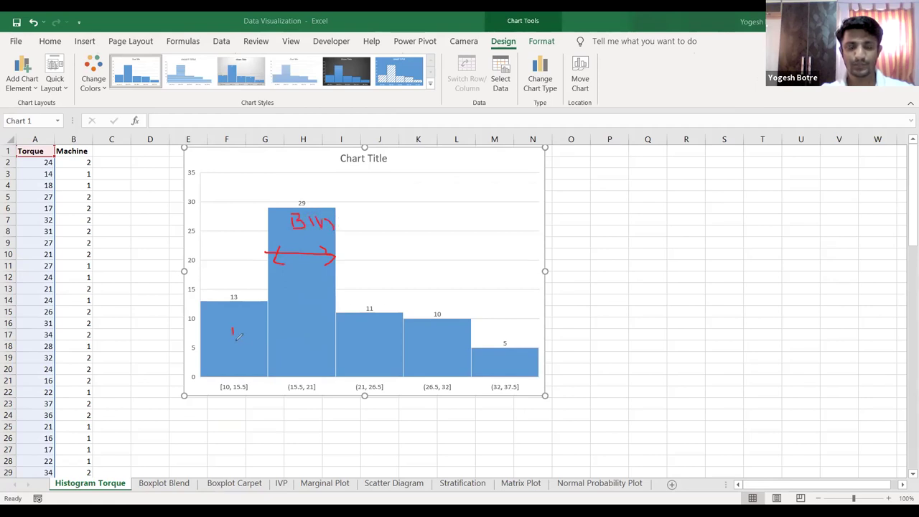
left_click_drag(300, 334, 319, 352)
mouse_move(369, 330)
left_mouse_down()
mouse_move(382, 342)
mouse_move(372, 356)
left_mouse_up()
mouse_move(441, 334)
left_mouse_down()
mouse_move(435, 343)
mouse_move(451, 365)
left_mouse_up()
mouse_move(508, 355)
left_mouse_down()
mouse_move(510, 372)
mouse_move(520, 350)
left_mouse_up()
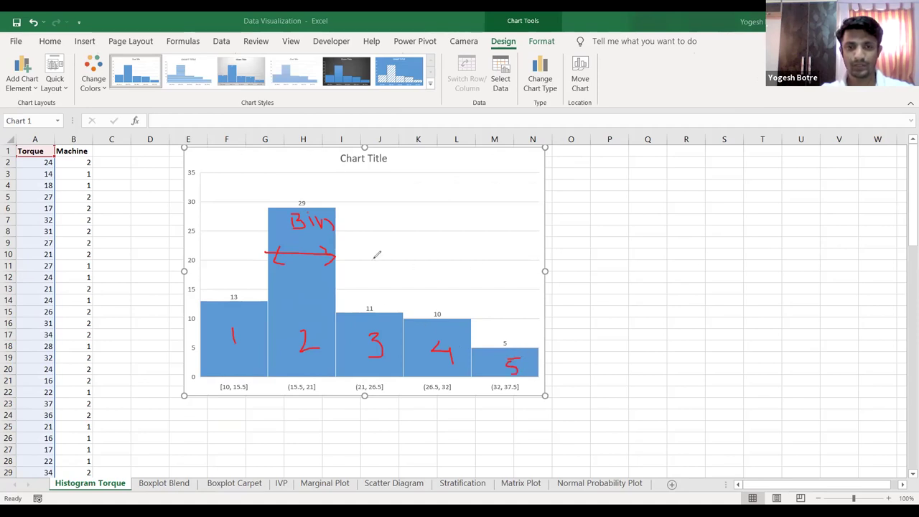
mouse_move(491, 183)
left_mouse_down()
mouse_move(508, 191)
mouse_move(485, 201)
mouse_move(511, 181)
left_mouse_up()
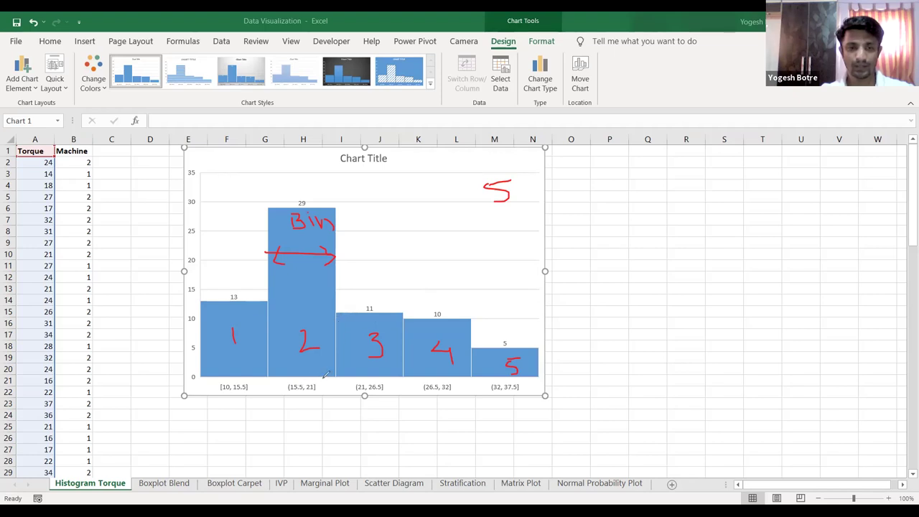
- Circle the second and third bin ranges in red ink and mark the last two ranges with short dashes
mouse_move(324, 376)
left_mouse_down()
mouse_move(281, 381)
mouse_move(288, 396)
mouse_move(329, 381)
mouse_move(295, 397)
mouse_move(392, 377)
mouse_move(345, 387)
mouse_move(383, 390)
mouse_move(404, 374)
left_mouse_up()
left_click_drag(457, 387, 454, 386)
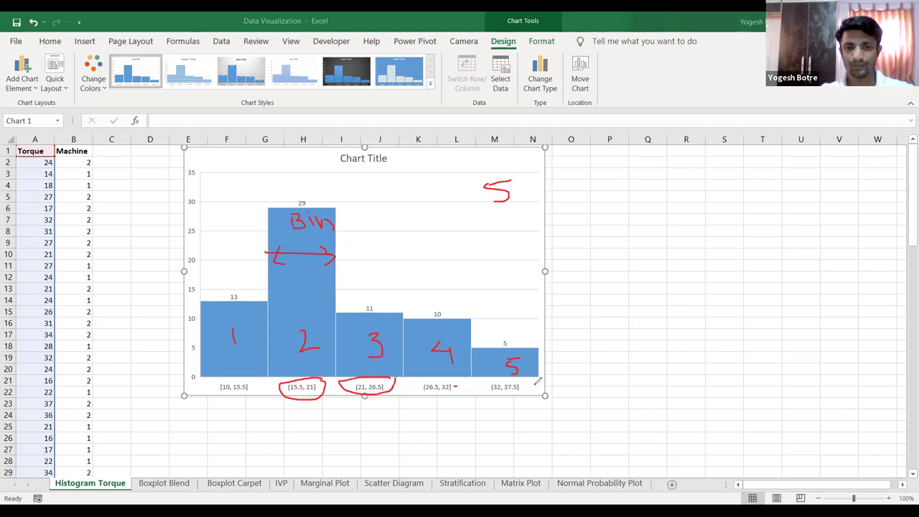
left_click_drag(533, 385, 528, 385)
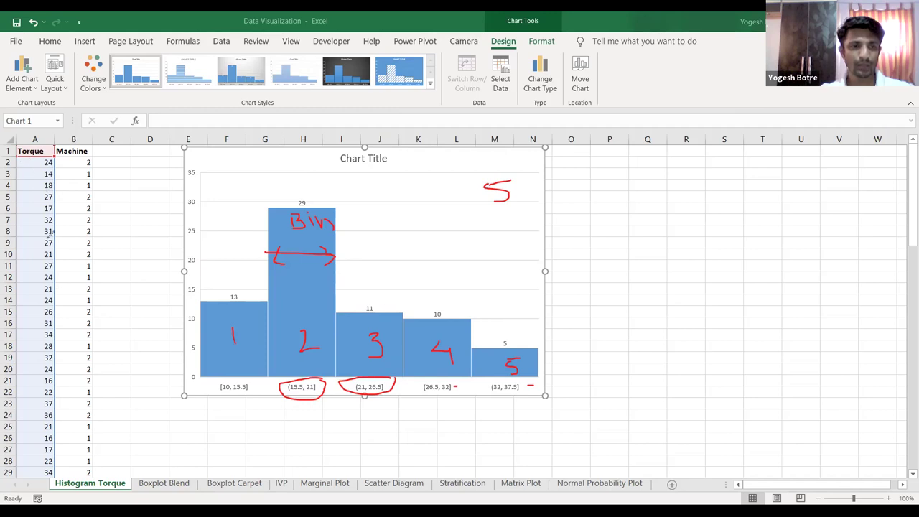
- Circle the count labels of the second, third, fourth and fifth bars in red ink
mouse_move(313, 194)
left_mouse_down()
mouse_move(289, 197)
mouse_move(311, 194)
left_mouse_up()
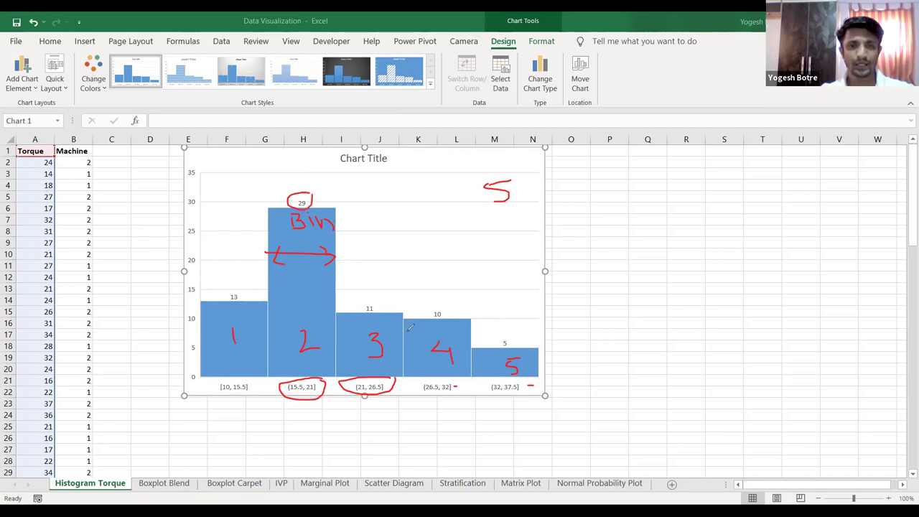
left_click_drag(369, 299, 369, 300)
left_click_drag(438, 305, 445, 306)
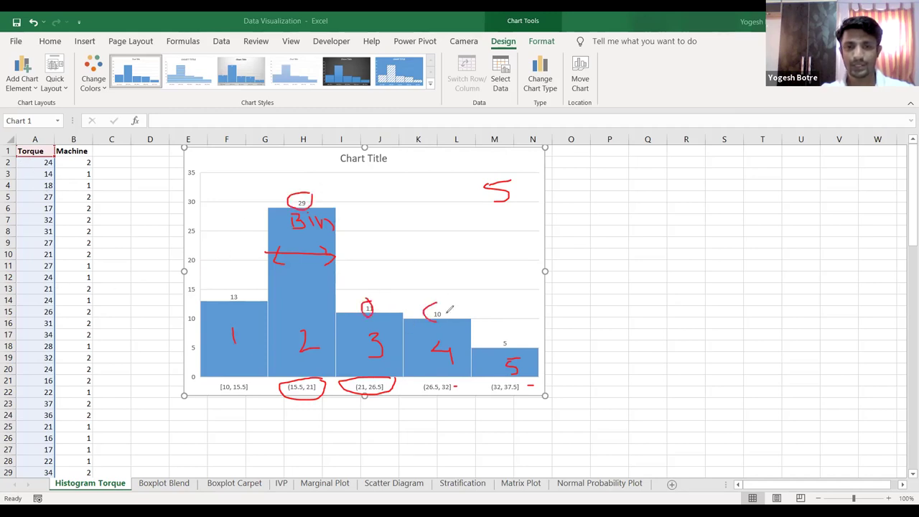
mouse_move(517, 338)
left_mouse_down()
mouse_move(492, 346)
mouse_move(515, 334)
left_mouse_up()
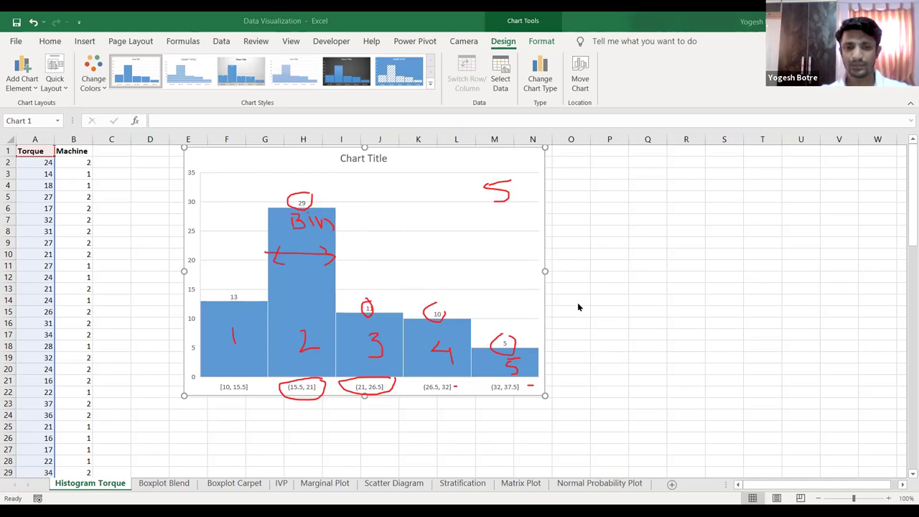
- Outline the second bar in red ink along both sides and its upper edge
left_click(269, 232)
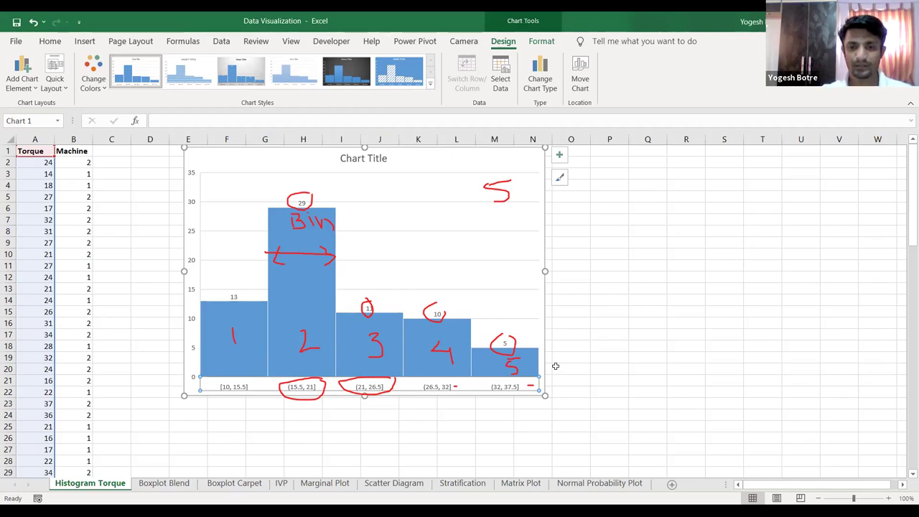
key("Escape")
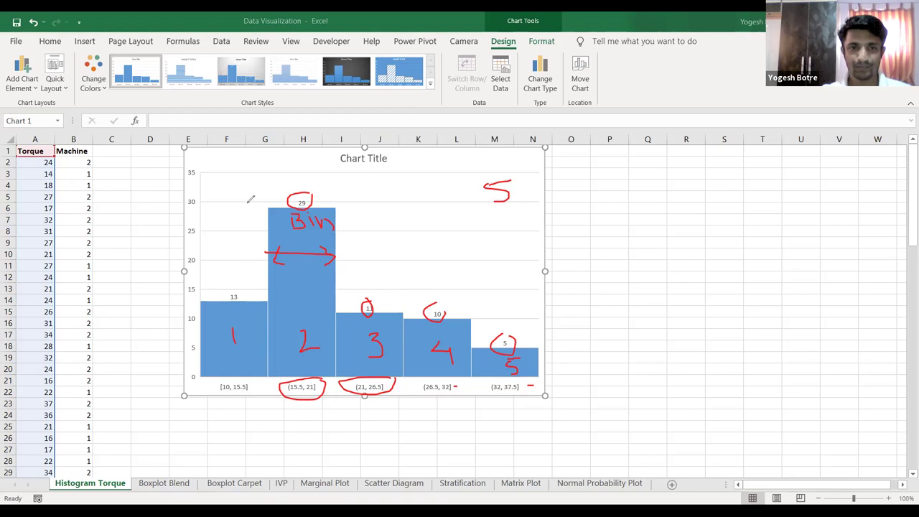
left_click_drag(270, 207, 270, 254)
left_click_drag(275, 311, 273, 368)
mouse_move(270, 208)
left_mouse_down()
mouse_move(338, 207)
mouse_move(339, 370)
left_mouse_up()
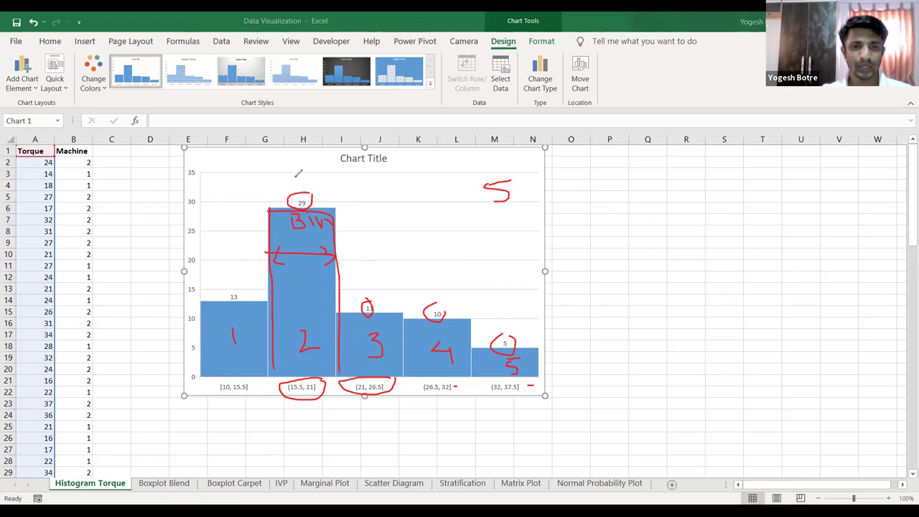
- Tick the second bar's count in red ink, and circle and underline the ranges of the second and fifth bins
mouse_move(297, 178)
left_mouse_down()
mouse_move(302, 188)
mouse_move(314, 171)
left_mouse_up()
mouse_move(284, 376)
left_mouse_down()
mouse_move(323, 388)
mouse_move(316, 365)
left_mouse_up()
left_click_drag(288, 392, 316, 392)
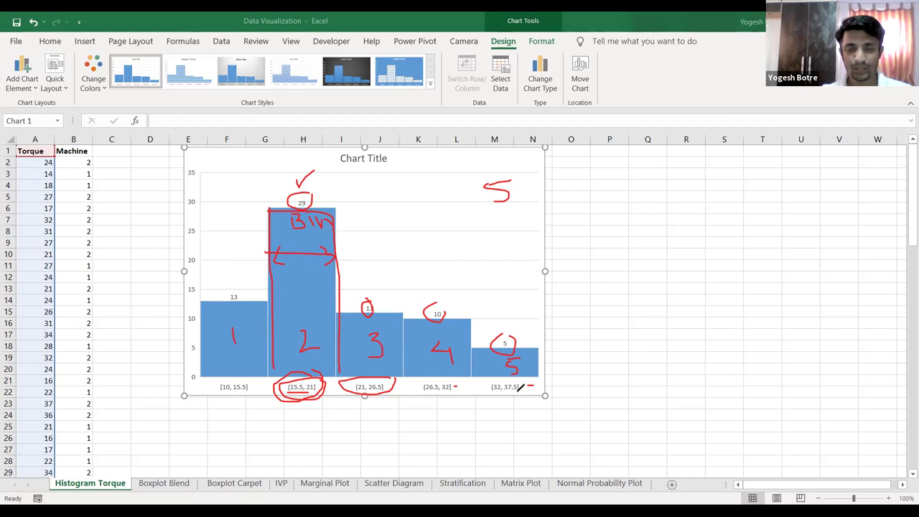
mouse_move(523, 377)
left_mouse_down()
mouse_move(485, 381)
mouse_move(486, 394)
mouse_move(529, 388)
mouse_move(514, 376)
mouse_move(517, 387)
mouse_move(493, 394)
mouse_move(535, 392)
left_mouse_up()
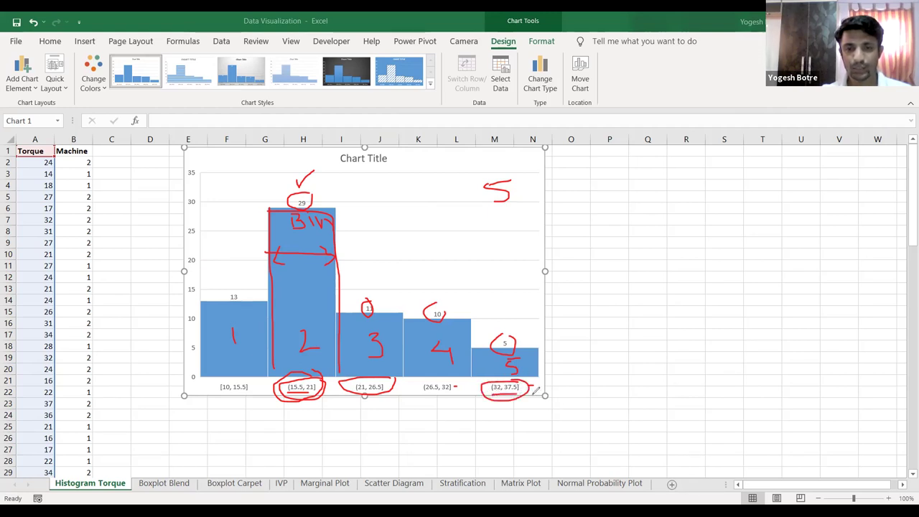
- Draw a red arrow from "L" to "H" beneath the horizontal axis, then erase all ink annotations from the screen
left_click_drag(223, 405, 455, 403)
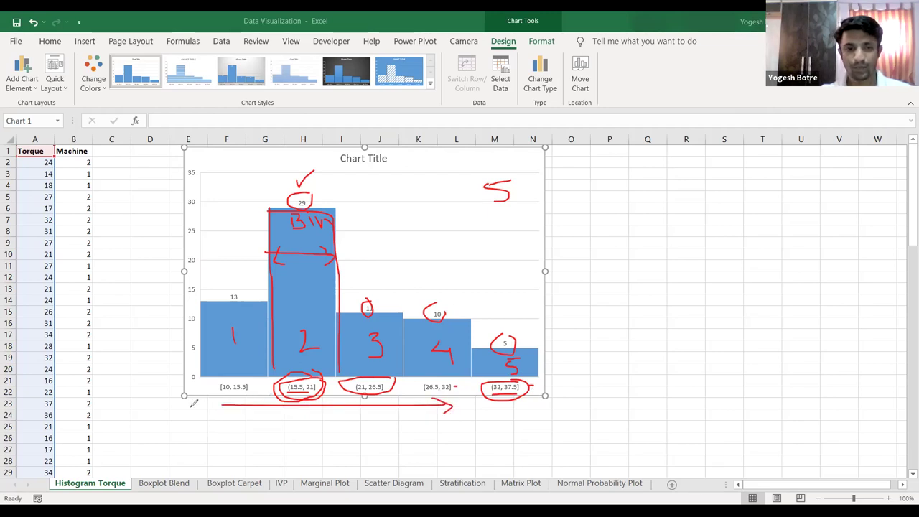
mouse_move(191, 407)
left_mouse_down()
mouse_move(194, 422)
mouse_move(207, 415)
left_mouse_up()
left_click_drag(477, 400, 489, 417)
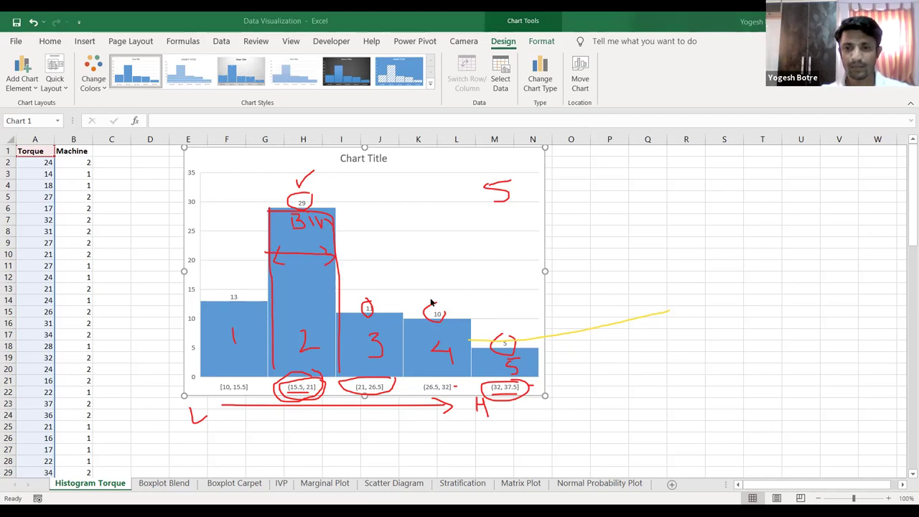
key("e")
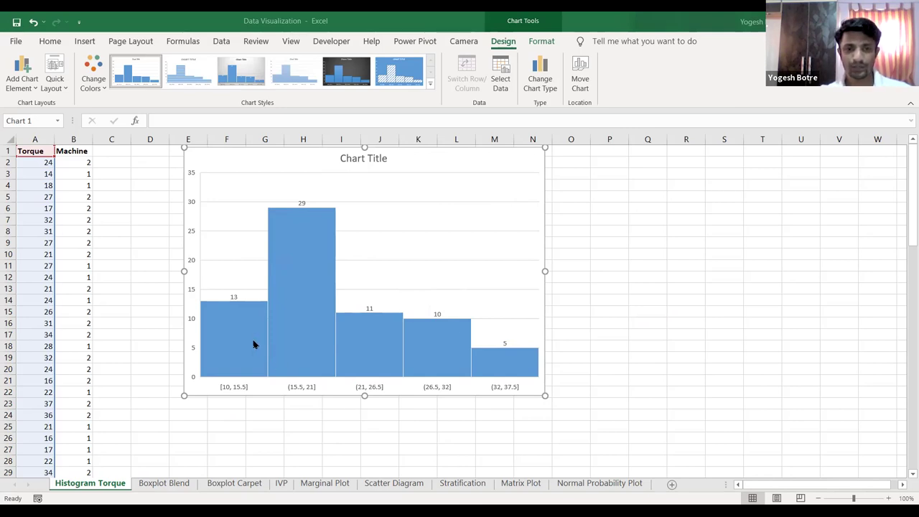
- Reposition the Torque histogram slightly closer to the data and set its horizontal axis to 5 bins using the number-of-bins option
left_click(371, 348)
left_click(600, 325)
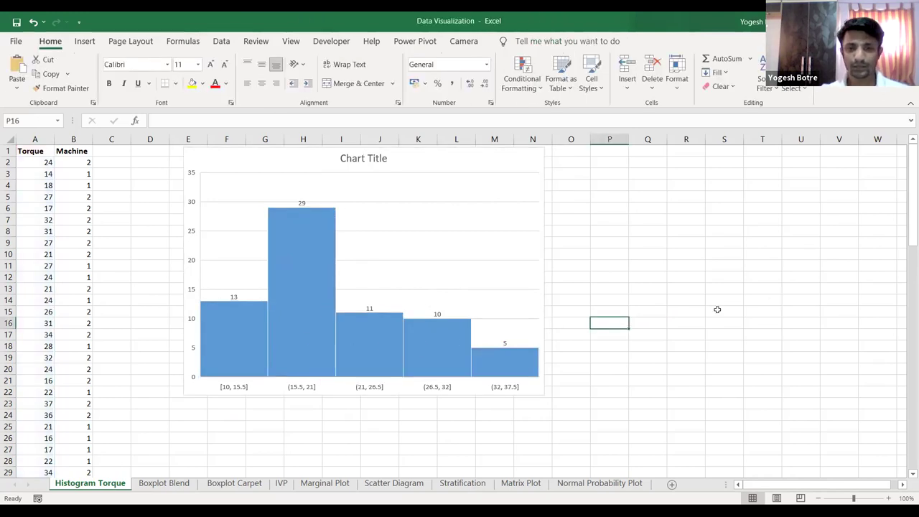
left_click_drag(509, 234, 485, 241)
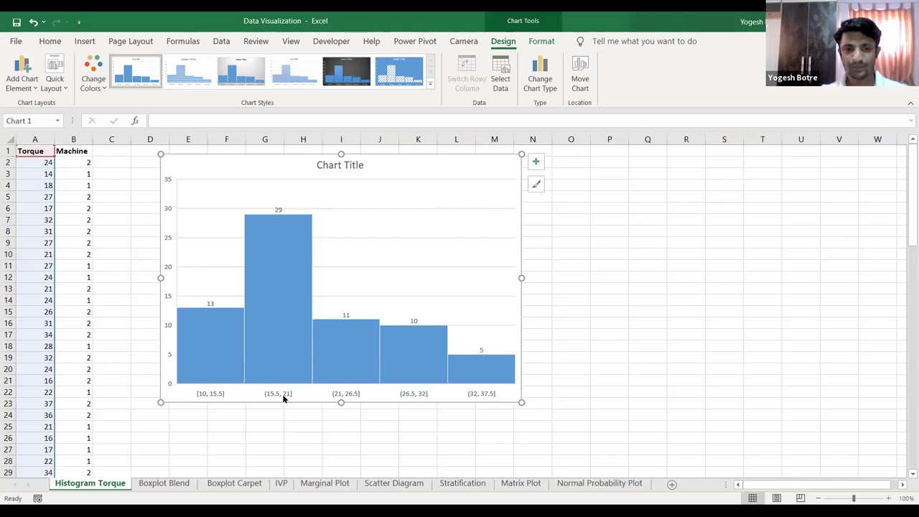
double_click(363, 391)
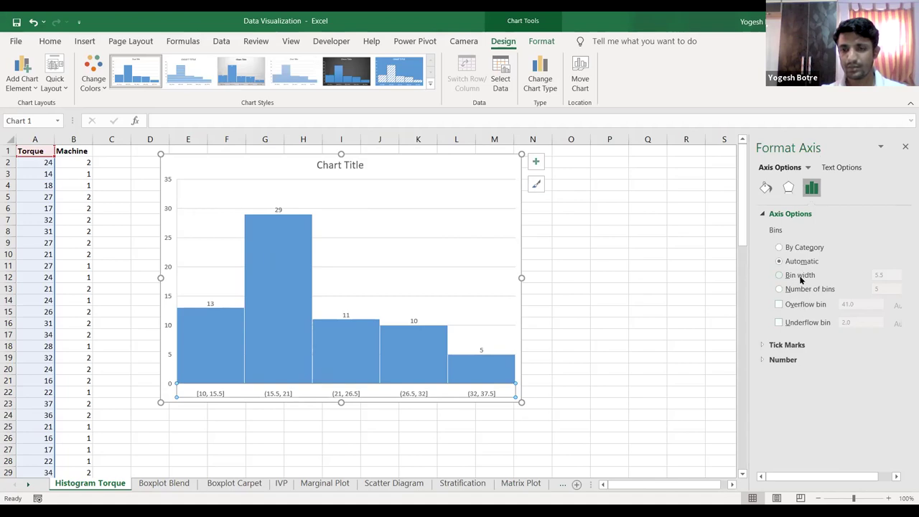
left_click(808, 288)
double_click(883, 289)
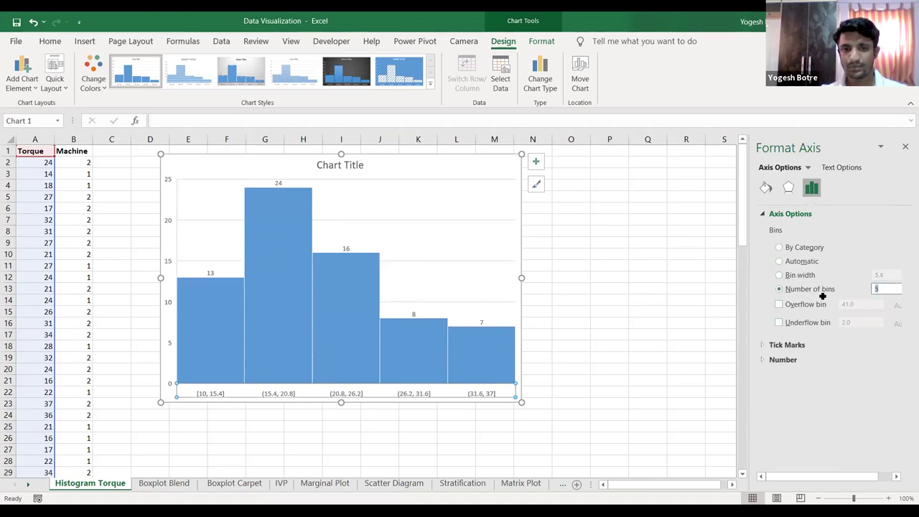
- Duplicate the histogram, then shrink both charts and arrange them side by side next to the data
left_click(520, 226)
left_click(569, 220)
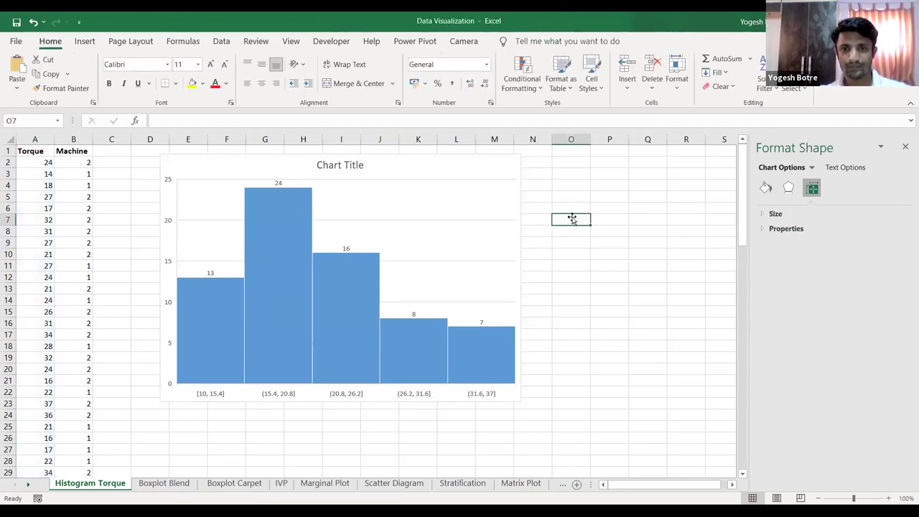
key("ctrl+v")
left_click_drag(520, 187, 454, 183)
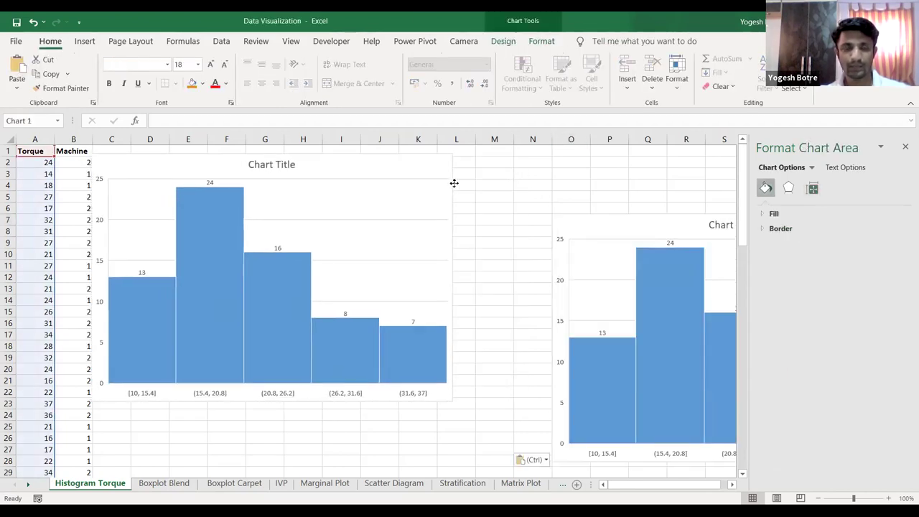
left_click_drag(451, 400, 353, 360)
left_click_drag(579, 225, 390, 165)
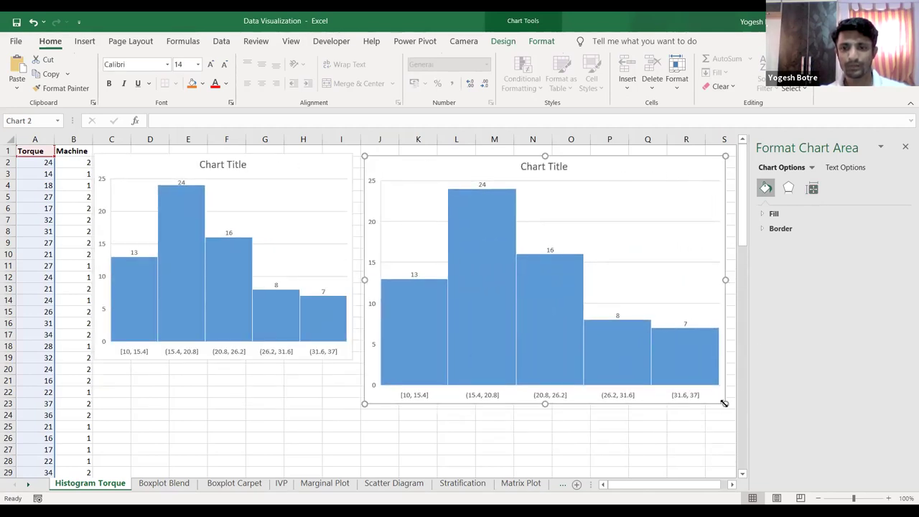
left_click_drag(725, 404, 678, 360)
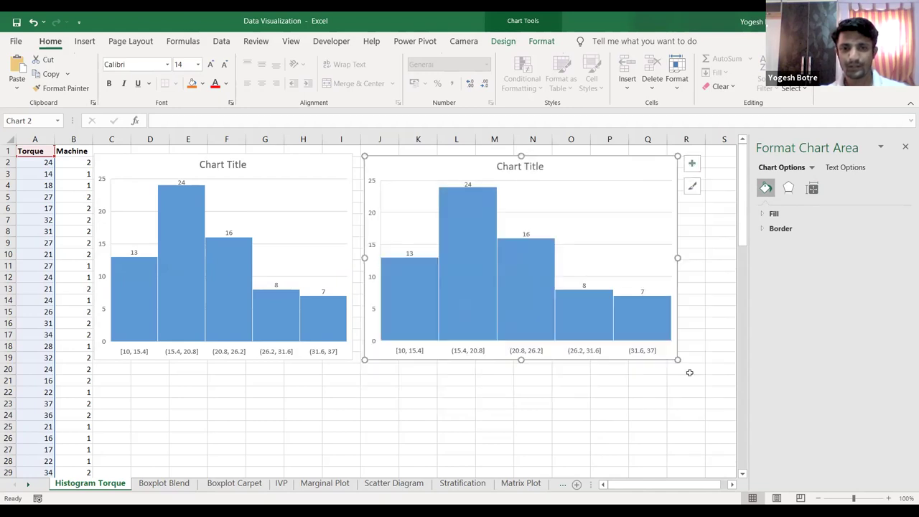
- Set the number of bins on the duplicated histogram's horizontal axis to 8
left_click(588, 351)
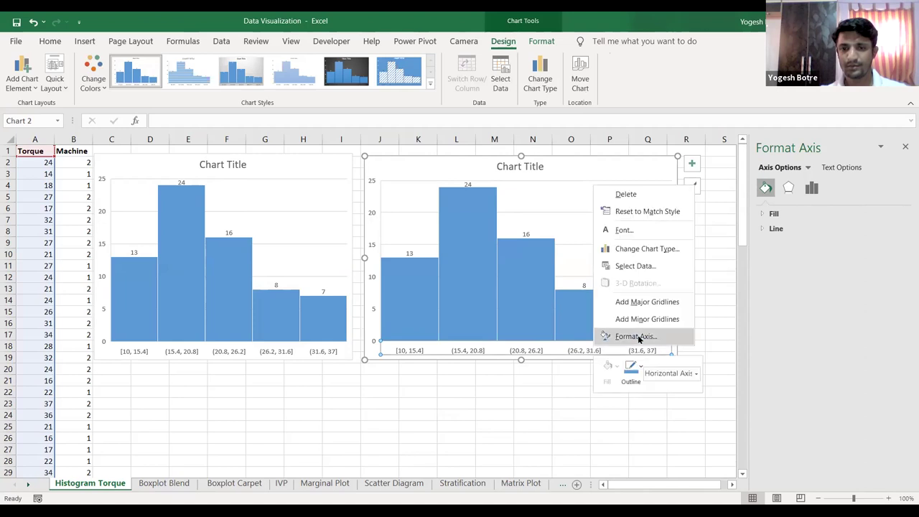
right_click(593, 350)
key("Return")
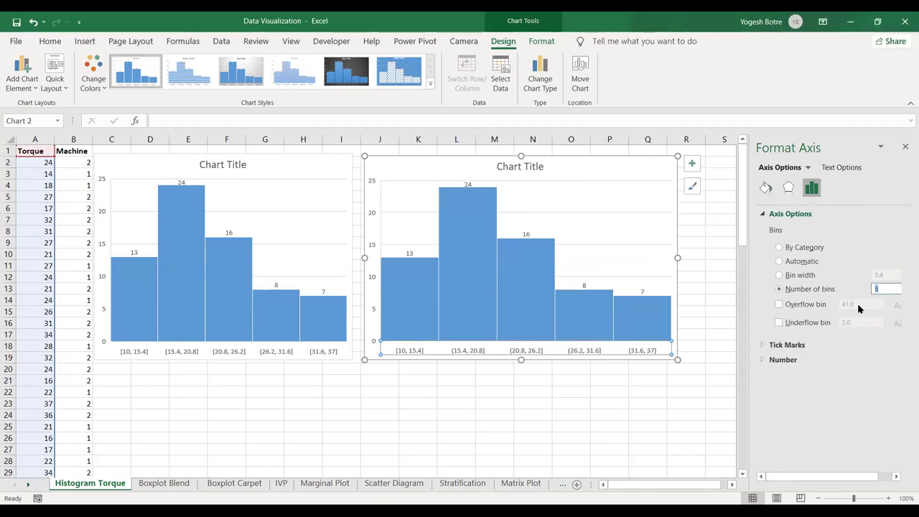
type("8")
key("Return")
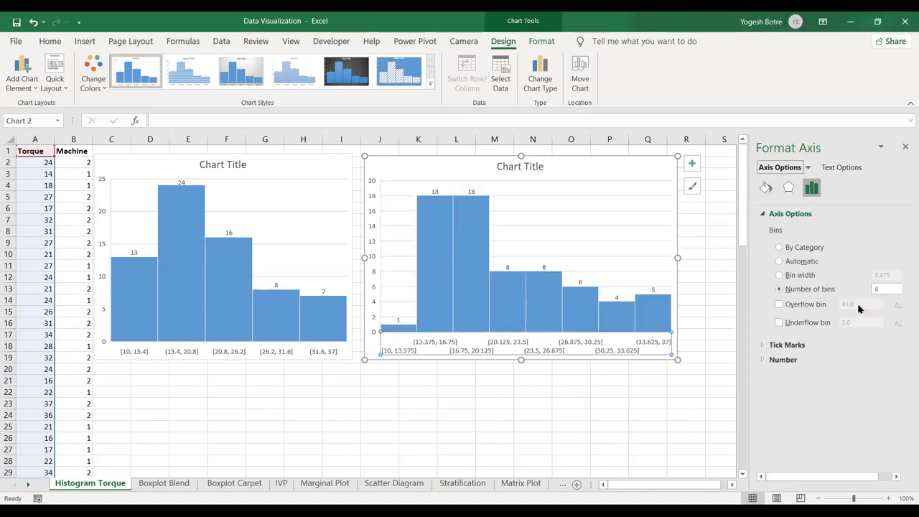
left_click(711, 309)
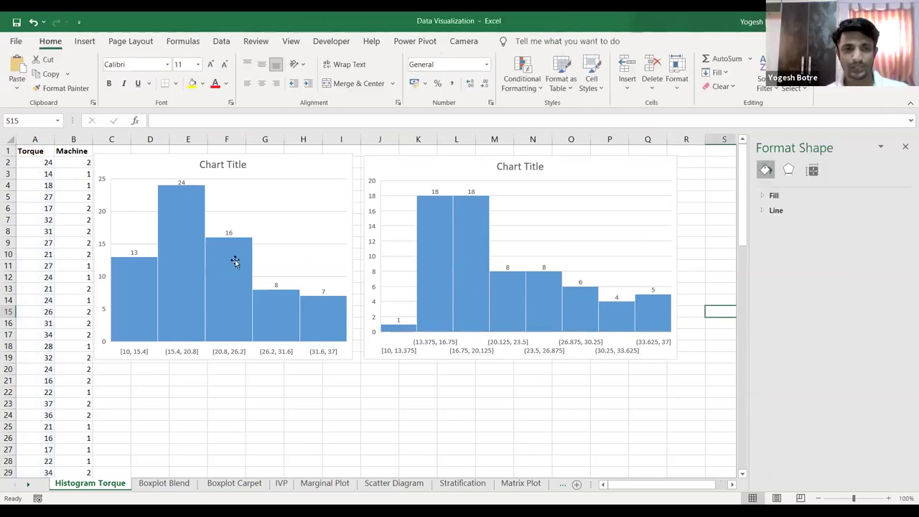
- Duplicate the five-bin histogram again and place a shorter copy centred beneath the other two charts
left_click(305, 360)
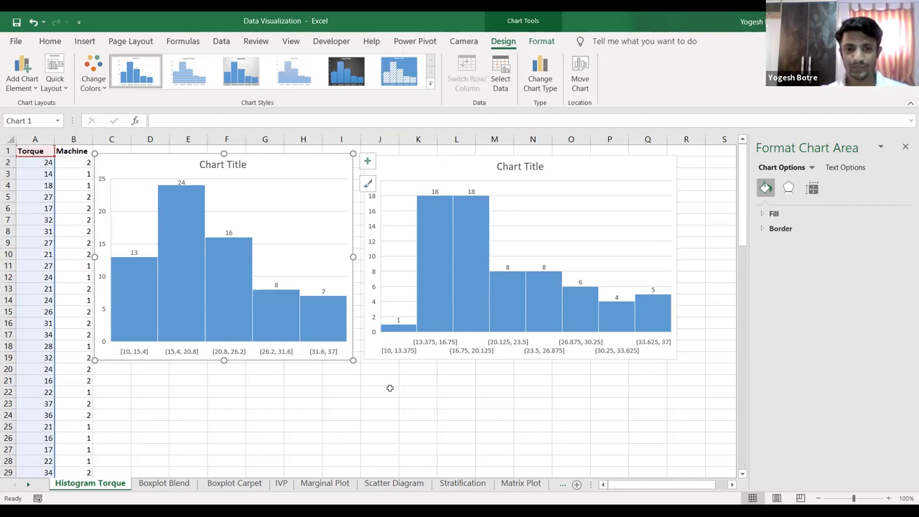
left_click(524, 391)
left_click(327, 359)
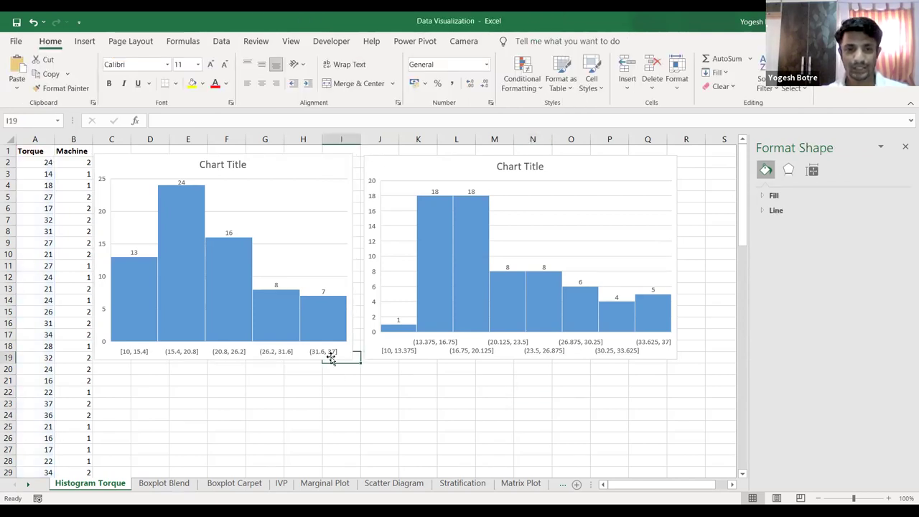
left_click(331, 358)
left_click(203, 395)
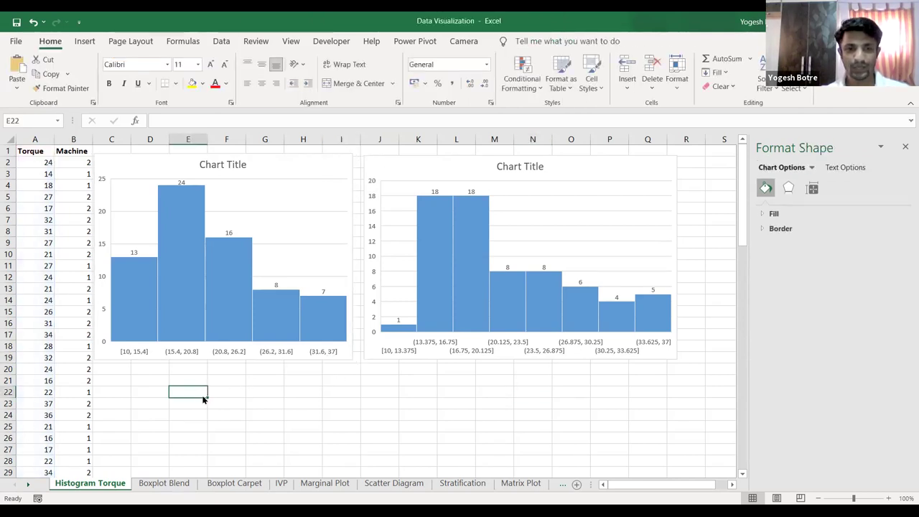
key("ctrl+v")
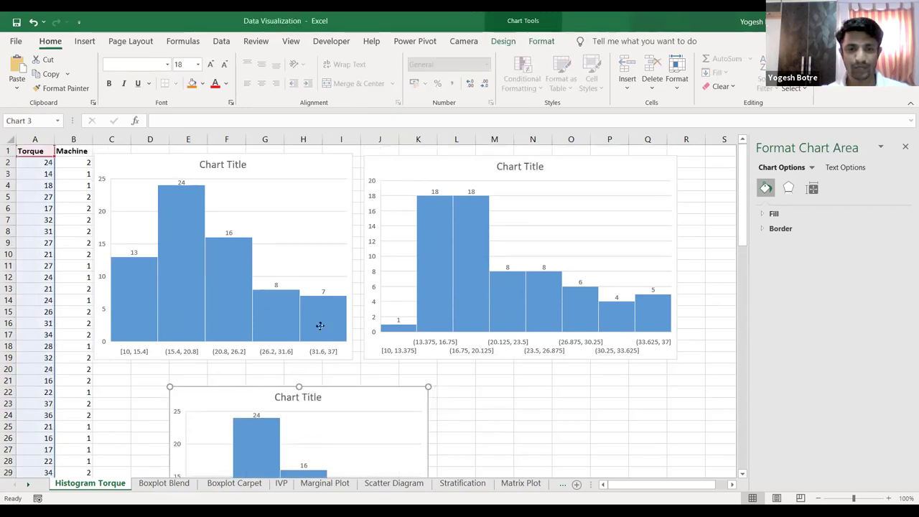
left_click_drag(337, 395, 464, 356)
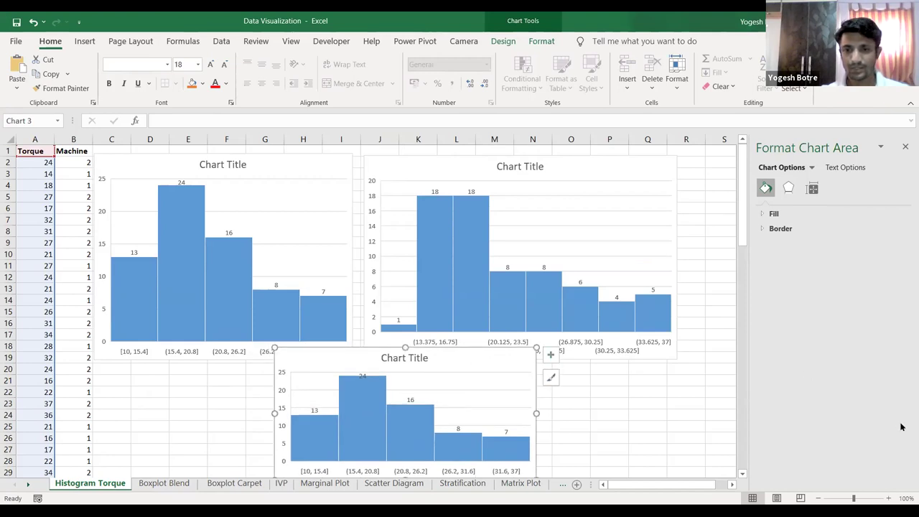
- Set the third histogram's number of bins to 3 and nudge that chart slightly upward
left_click(450, 472)
double_click(887, 289)
type("3")
key("Return")
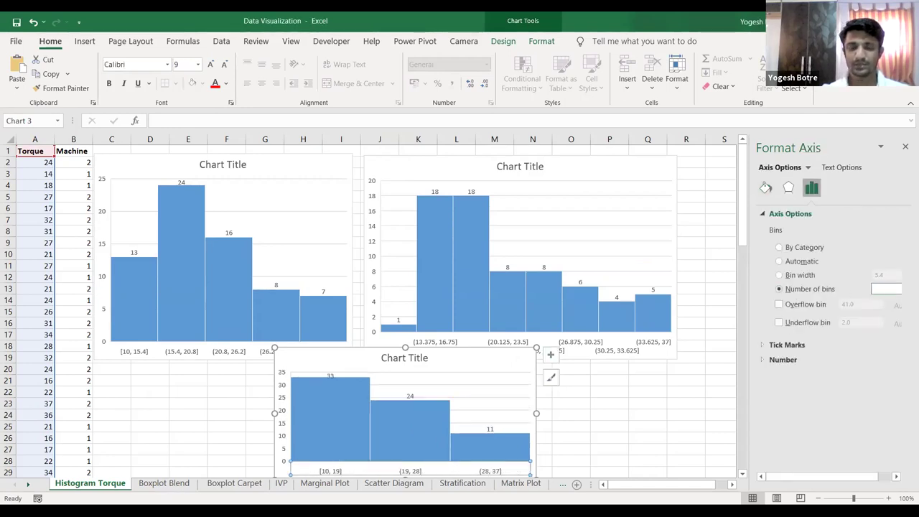
left_click_drag(470, 359, 469, 353)
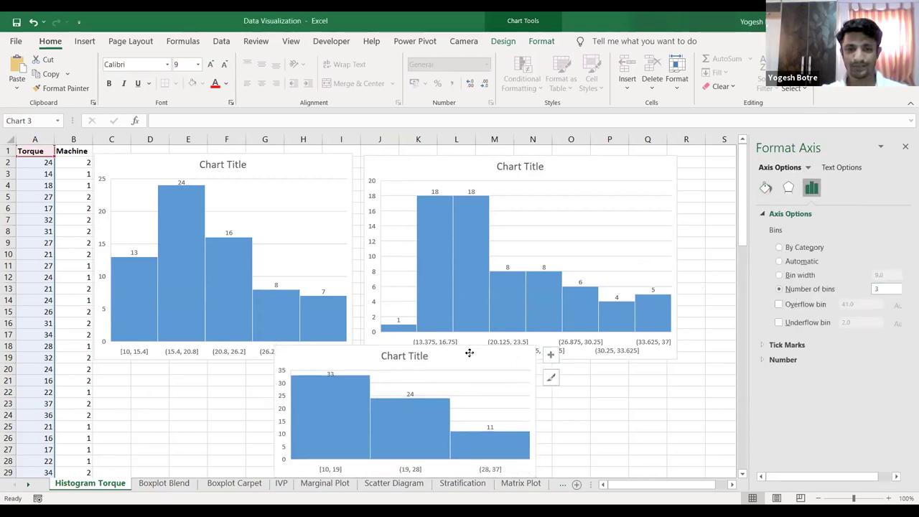
left_click(613, 441)
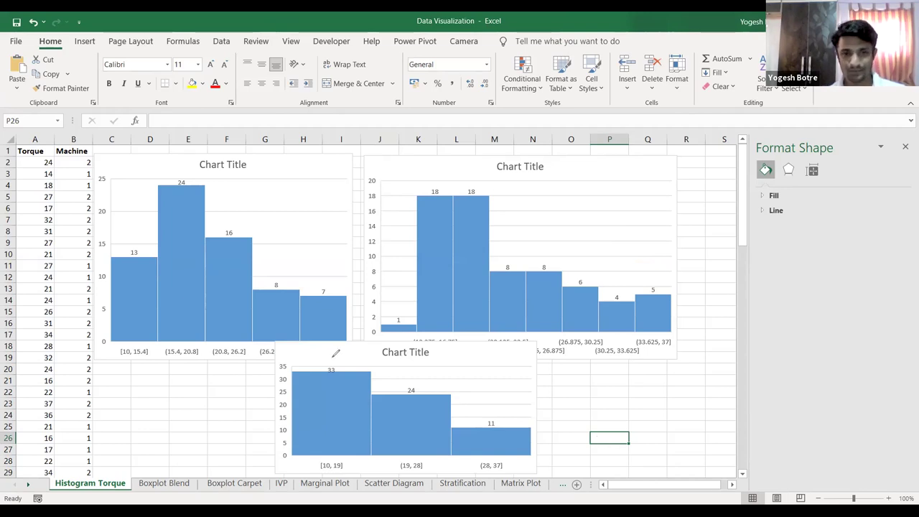
- Trace the distribution shape over each of the three histograms with a red ink curve
mouse_move(331, 358)
left_mouse_down()
mouse_move(539, 418)
mouse_move(542, 431)
left_mouse_up()
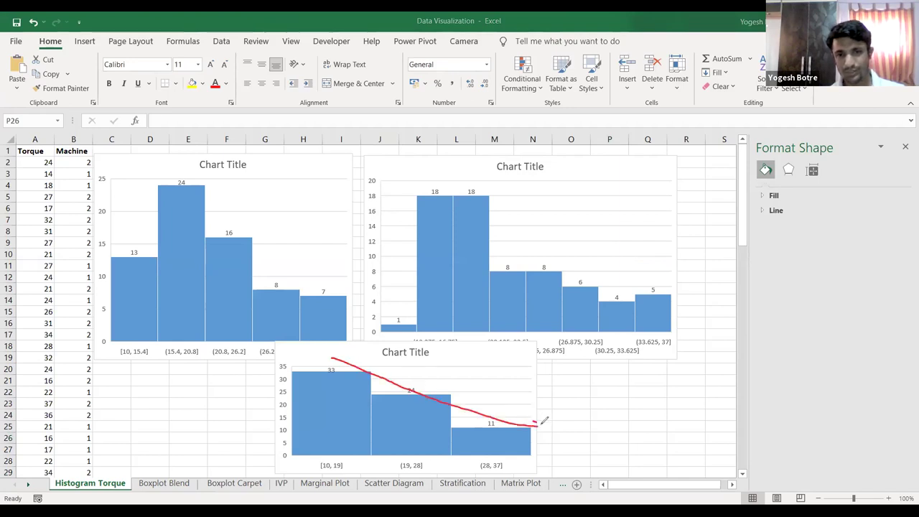
mouse_move(375, 325)
left_mouse_down()
mouse_move(471, 185)
mouse_move(537, 260)
mouse_move(682, 322)
left_mouse_up()
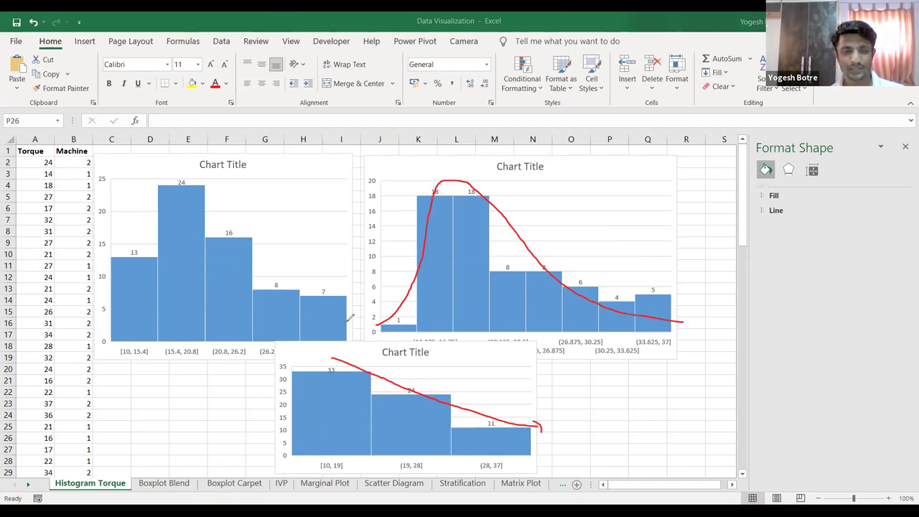
left_click_drag(346, 327, 323, 330)
mouse_move(284, 306)
left_mouse_down()
mouse_move(237, 267)
mouse_move(200, 178)
mouse_move(173, 181)
mouse_move(93, 332)
left_mouse_up()
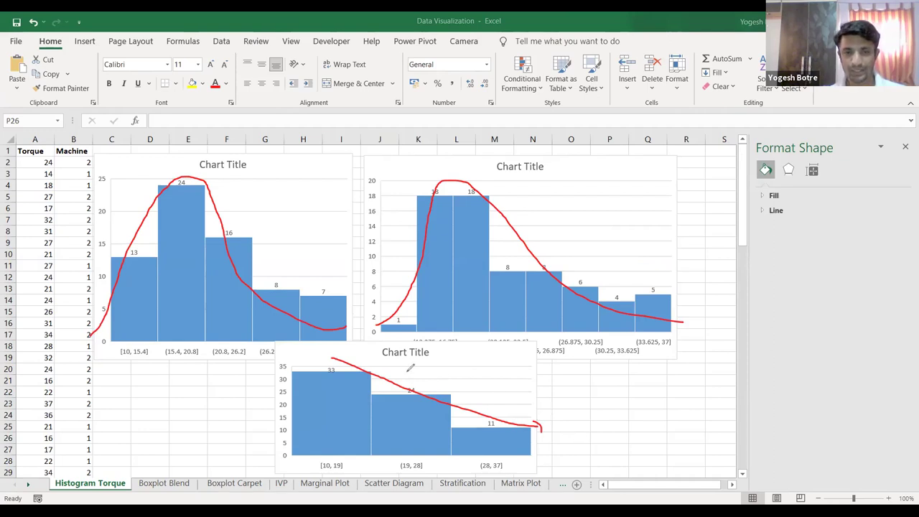
- Draw a red downward arrow over the three-bin histogram, circle its first count and last bin range, and erase all ink
mouse_move(399, 355)
left_mouse_down()
mouse_move(562, 404)
mouse_move(579, 413)
mouse_move(582, 431)
left_mouse_up()
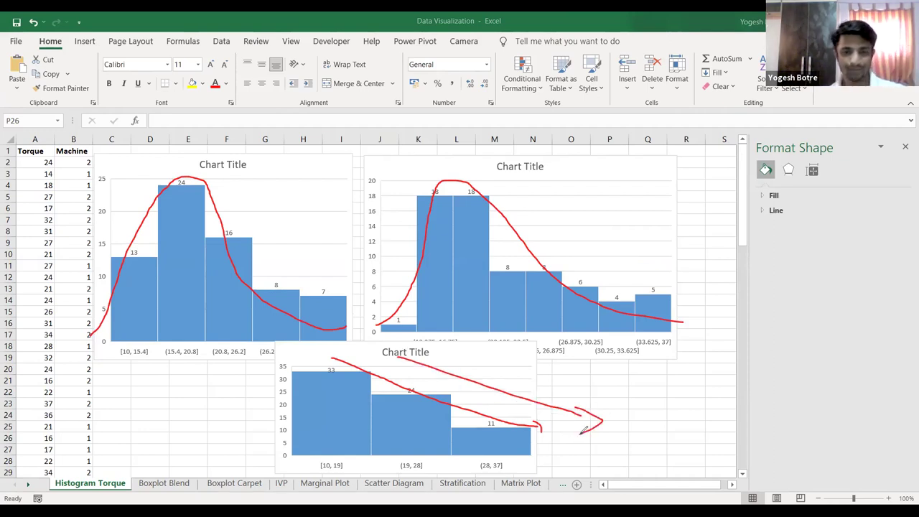
mouse_move(325, 361)
left_mouse_down()
mouse_move(331, 384)
mouse_move(343, 363)
left_mouse_up()
mouse_move(502, 453)
left_mouse_down()
mouse_move(479, 454)
mouse_move(468, 464)
mouse_move(519, 469)
mouse_move(504, 450)
mouse_move(573, 465)
left_mouse_up()
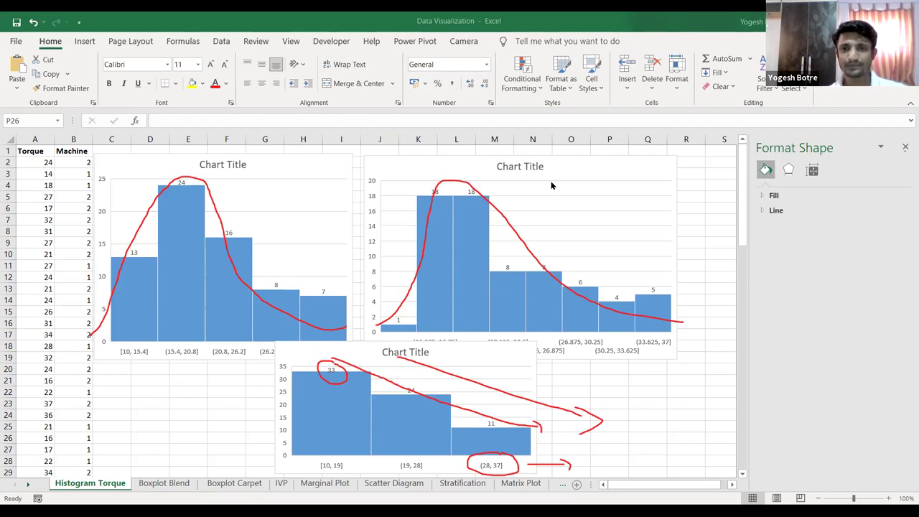
key("Escape")
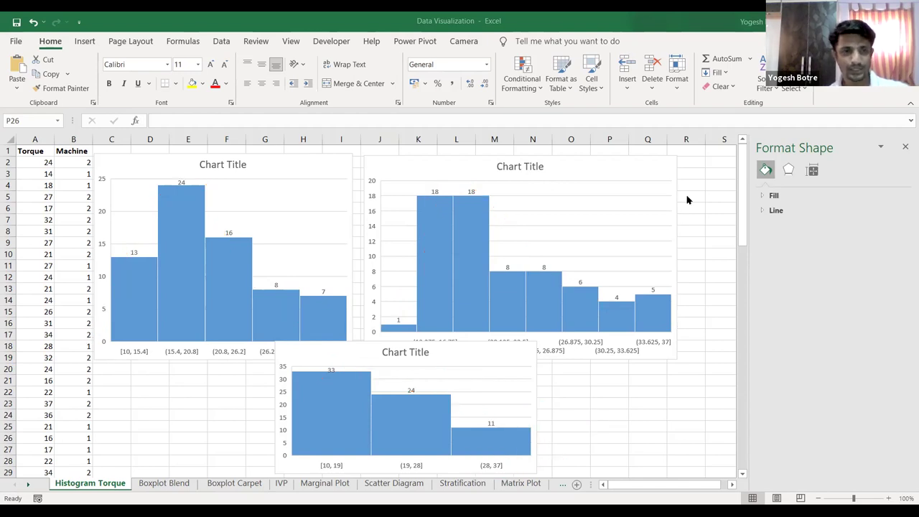
- Copy the Torque and Machine columns with their headers and paste them into columns C1 and C2 of the Minitab worksheet
left_click(73, 174)
left_click_drag(30, 151, 64, 158)
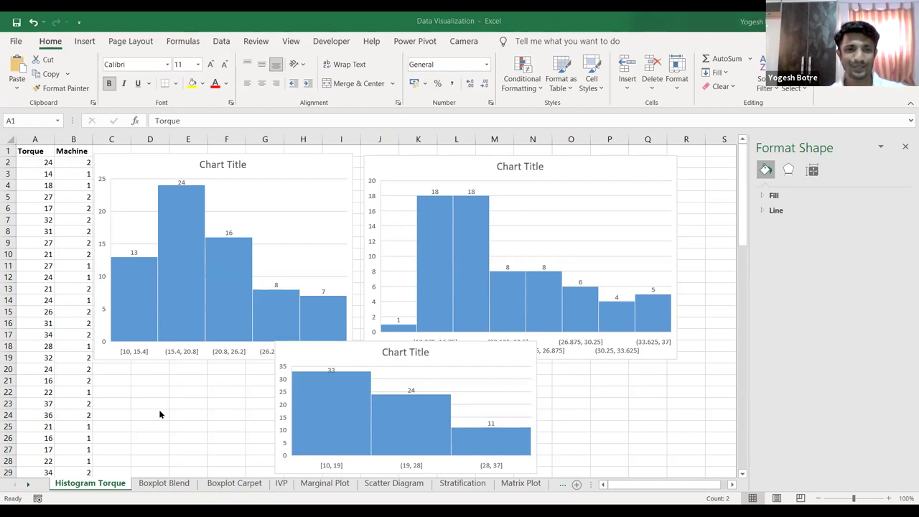
key("ctrl+a")
key("ctrl+c")
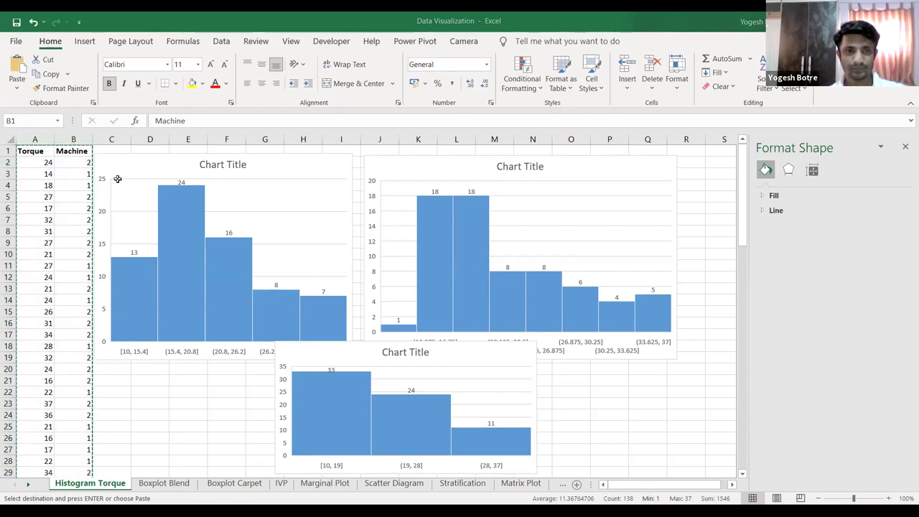
key("alt+Tab")
key("ctrl+v")
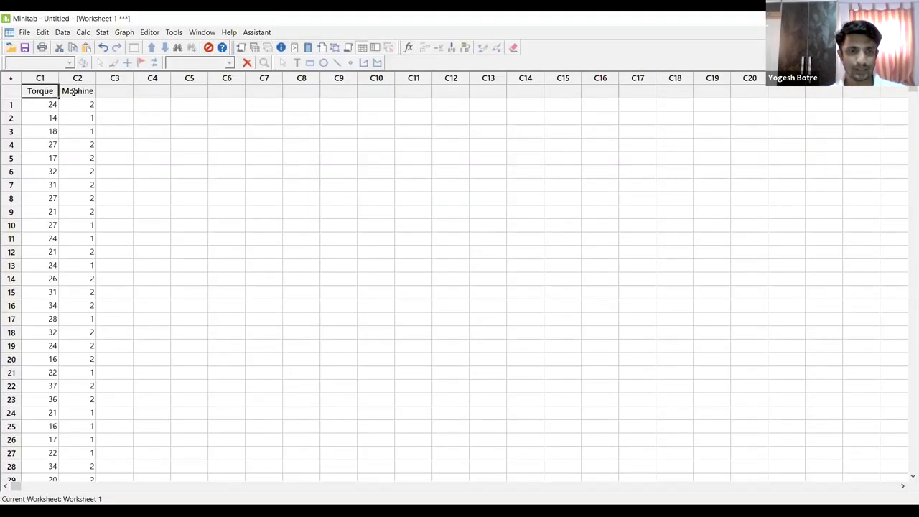
key("Right")
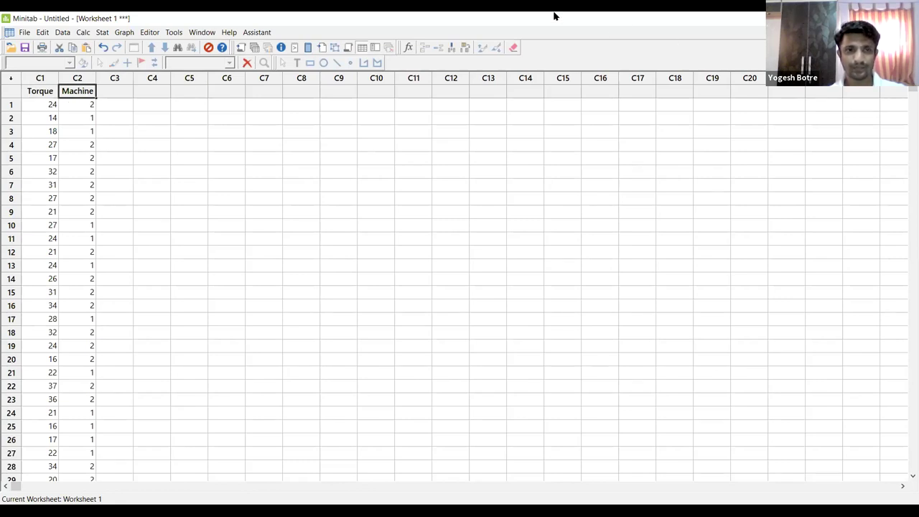
left_click(525, 279)
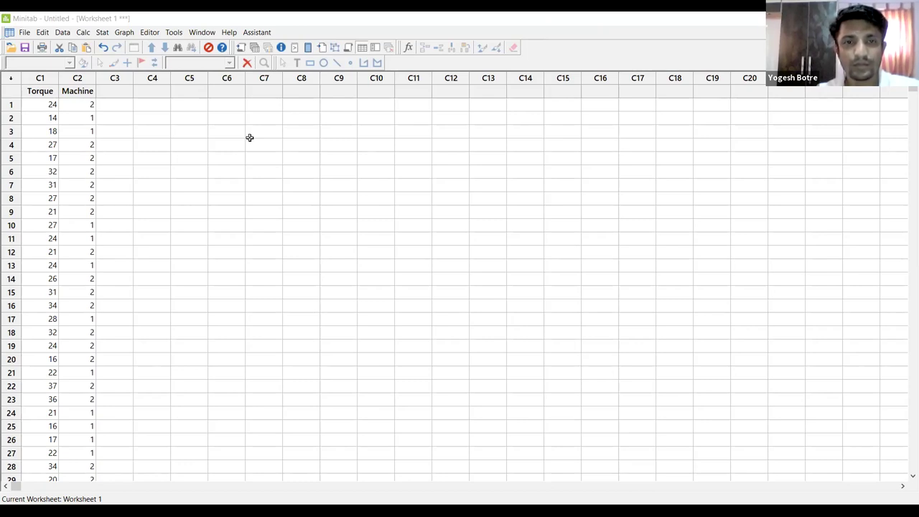
- Create a simple histogram with Torque as the graph variable
left_click(121, 33)
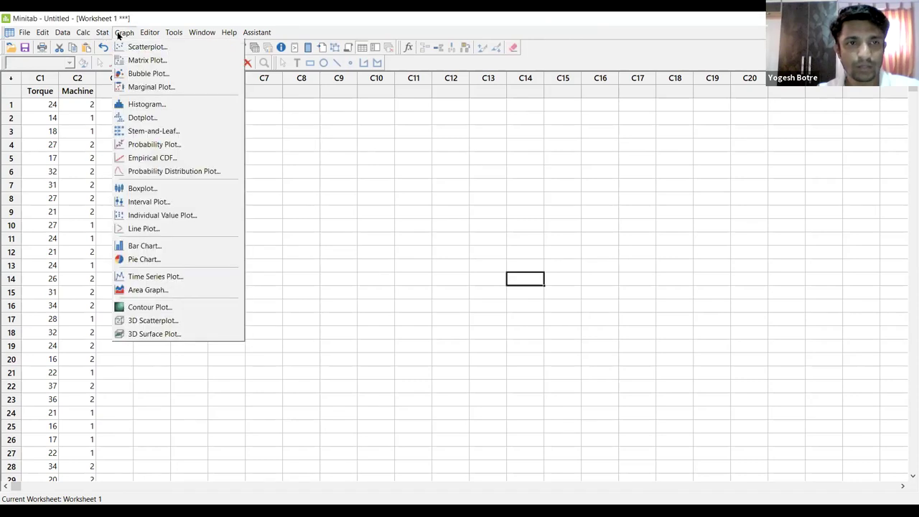
left_click(145, 103)
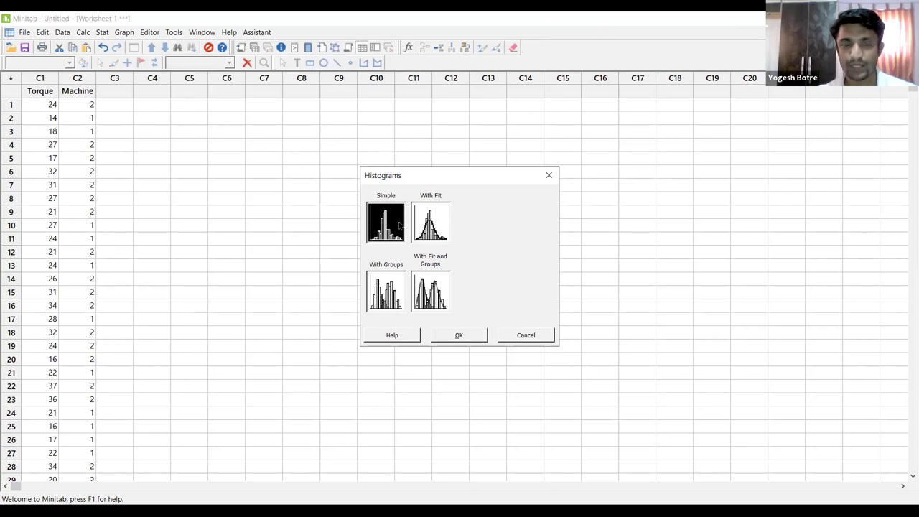
left_click(446, 334)
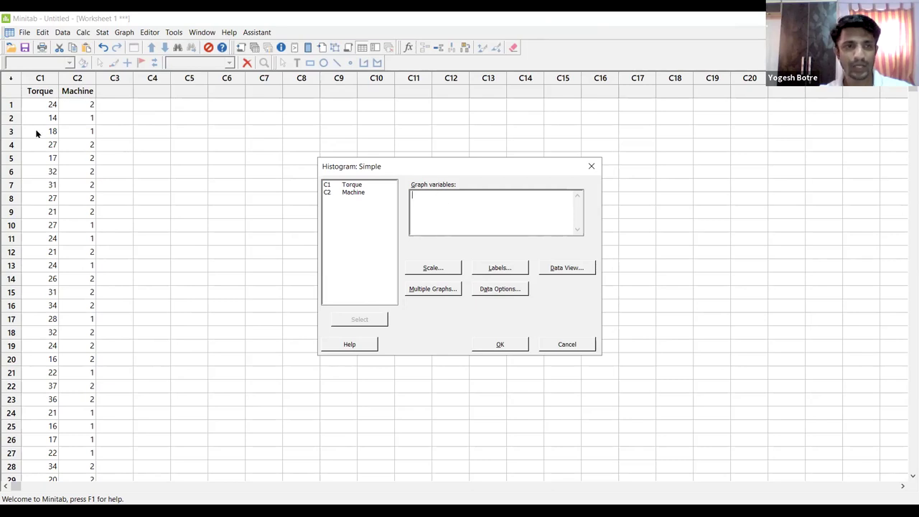
double_click(354, 185)
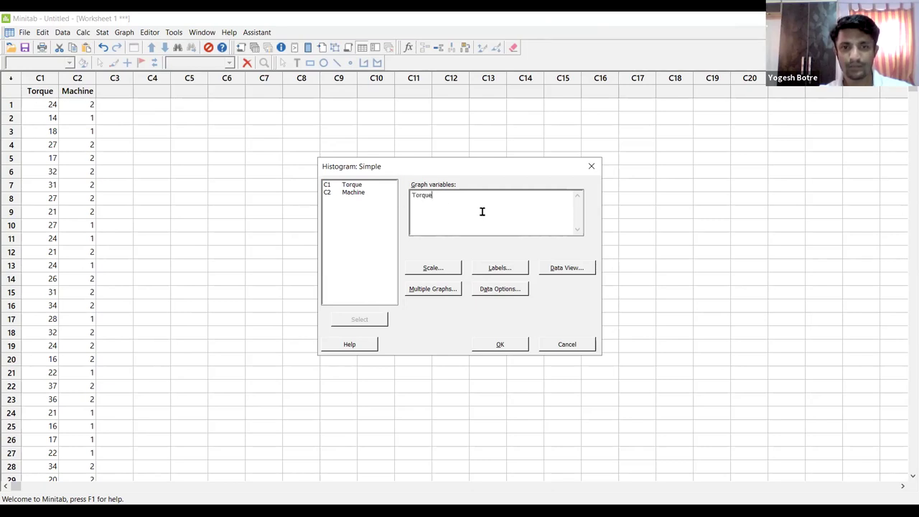
left_click(500, 344)
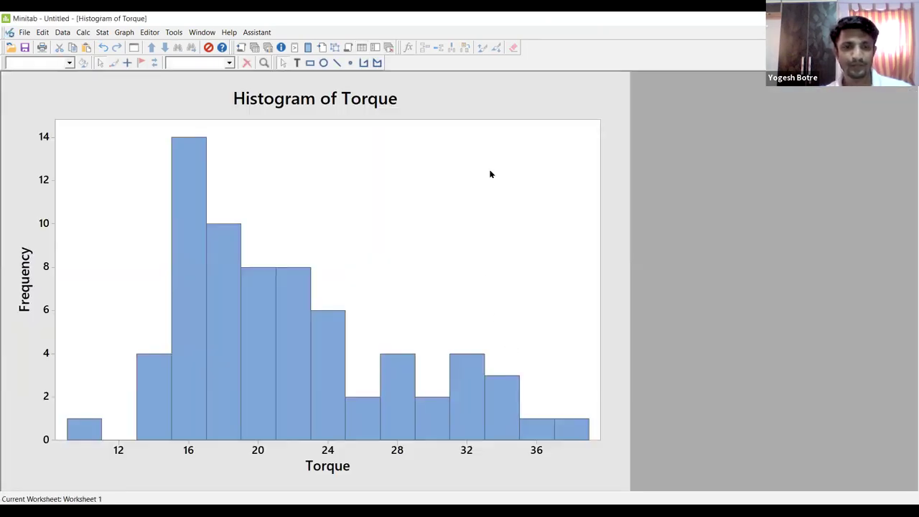
- Copy the Torque histogram graph, switch to Excel and place it as a picture on the Histogram Torque sheet
right_click(474, 91)
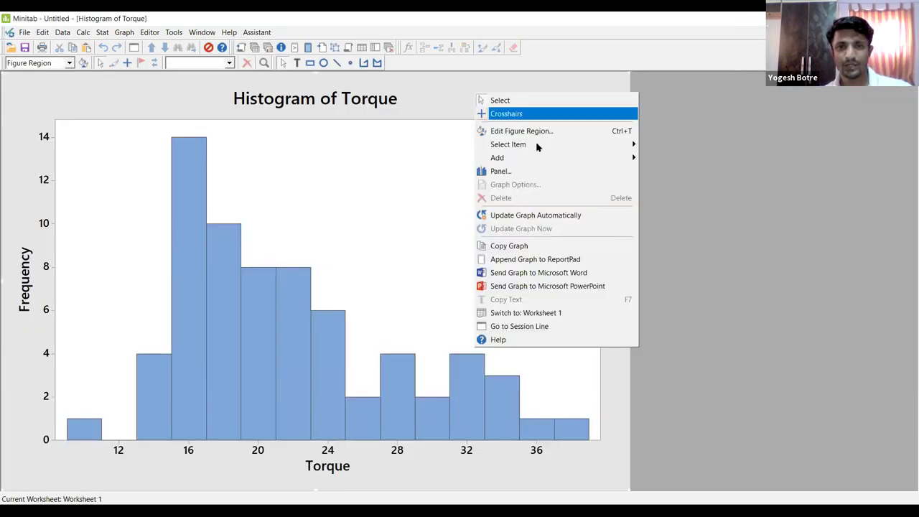
left_click(525, 248)
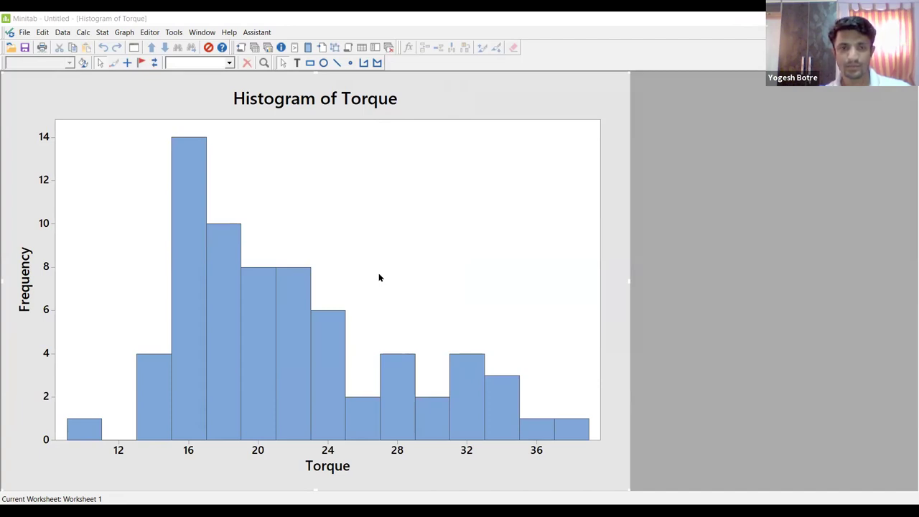
key("alt+Tab")
left_click_drag(359, 374, 228, 332)
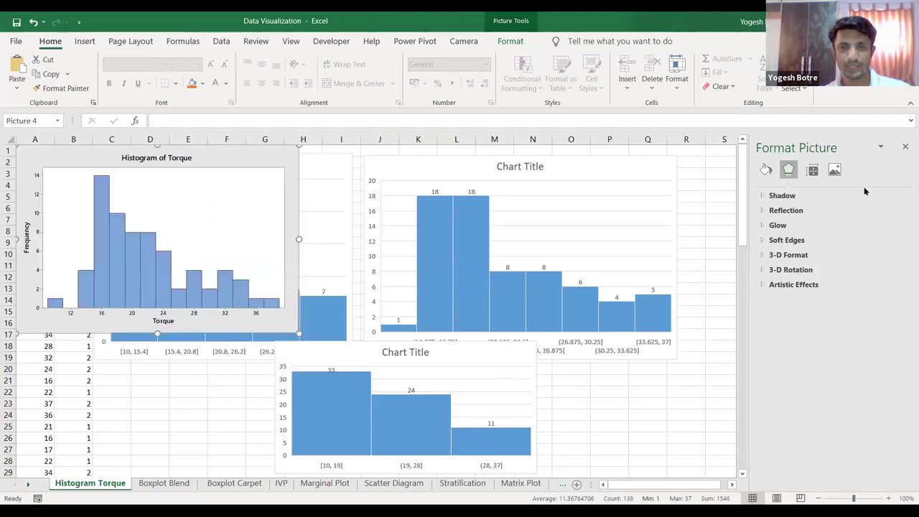
- Close the picture formatting pane and position the Minitab histogram picture just right of the second chart, aligned with its upper edge
left_click(906, 147)
left_click_drag(205, 257, 671, 321)
mouse_move(848, 293)
left_mouse_down()
mouse_move(866, 327)
mouse_move(836, 303)
left_mouse_up()
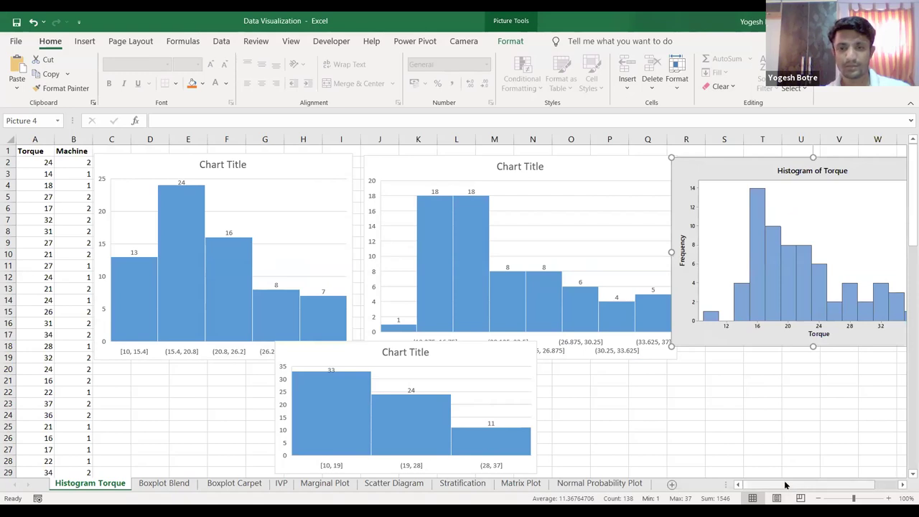
scroll(790, 485, "right", 2)
left_click(739, 430)
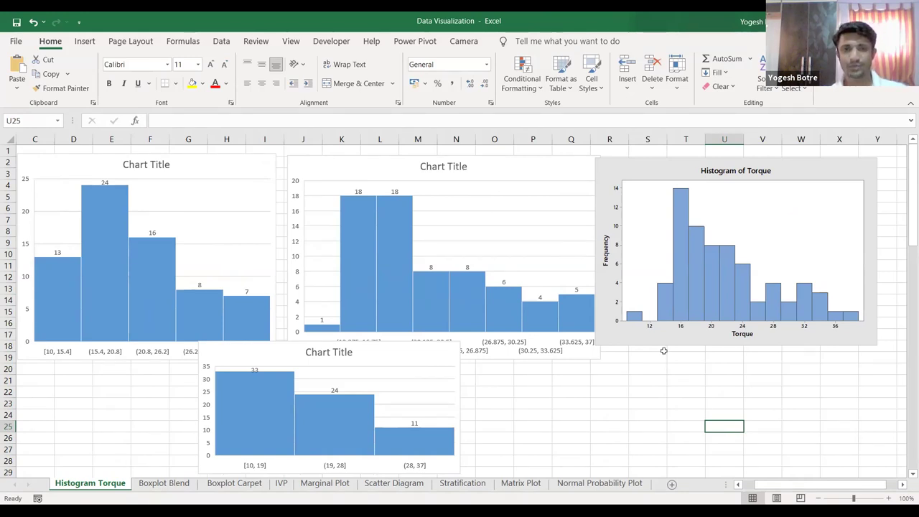
left_click_drag(655, 334, 663, 331)
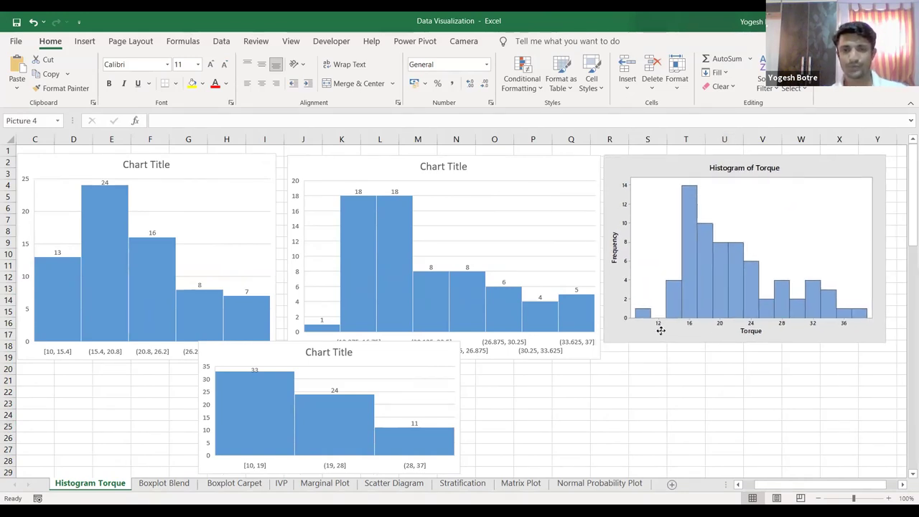
left_click(634, 414)
left_click(118, 269)
left_click(108, 245)
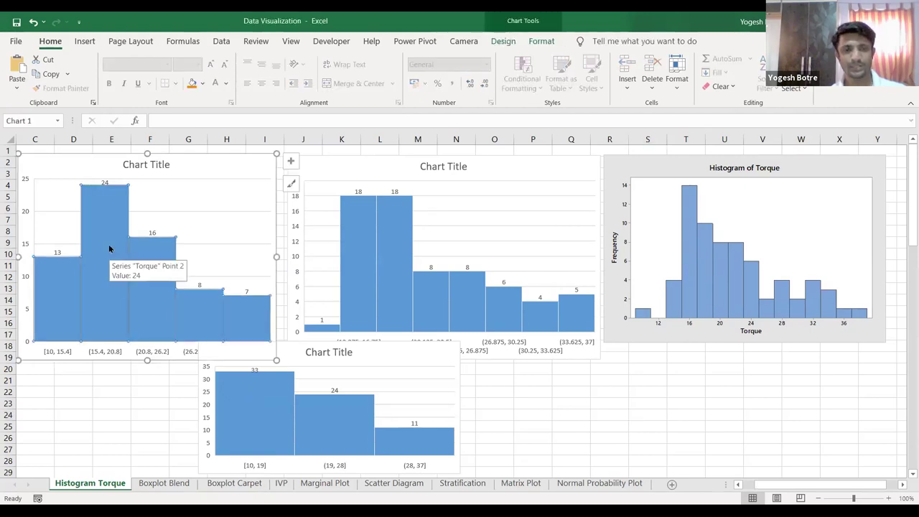
left_click(375, 249)
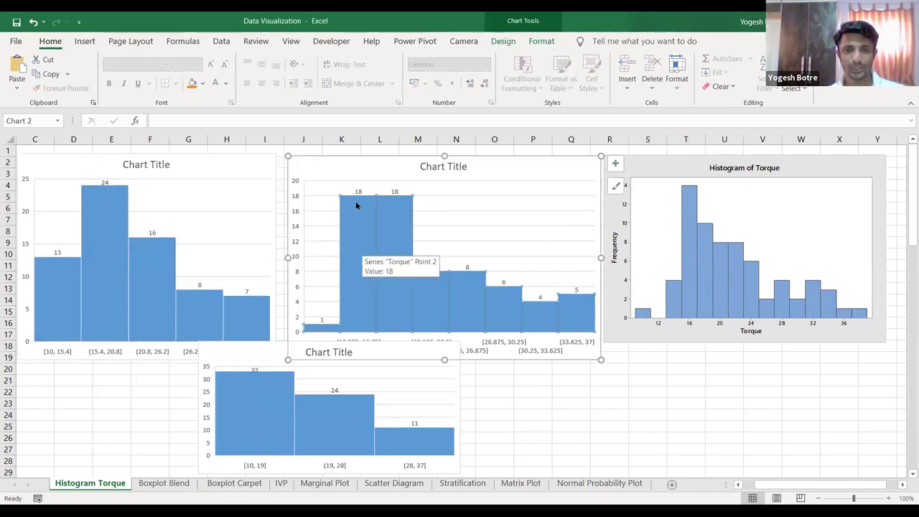
left_click(730, 303)
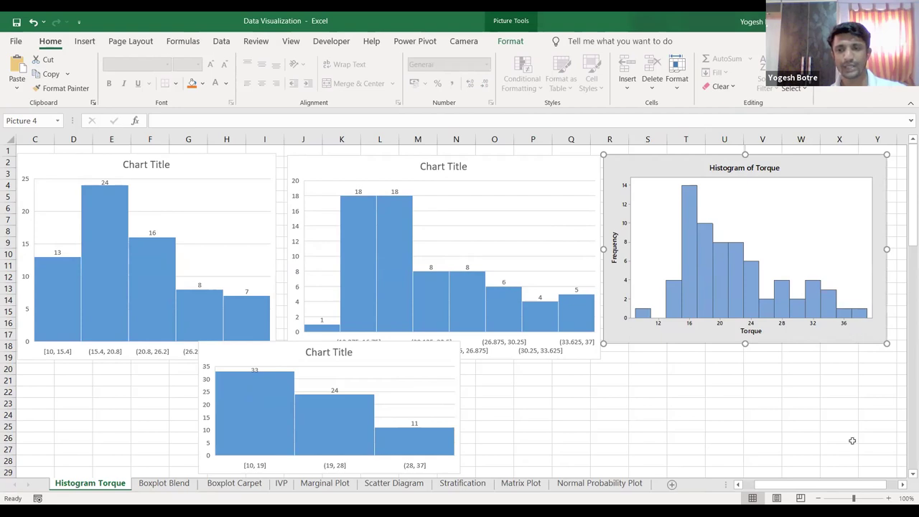
left_click(852, 439)
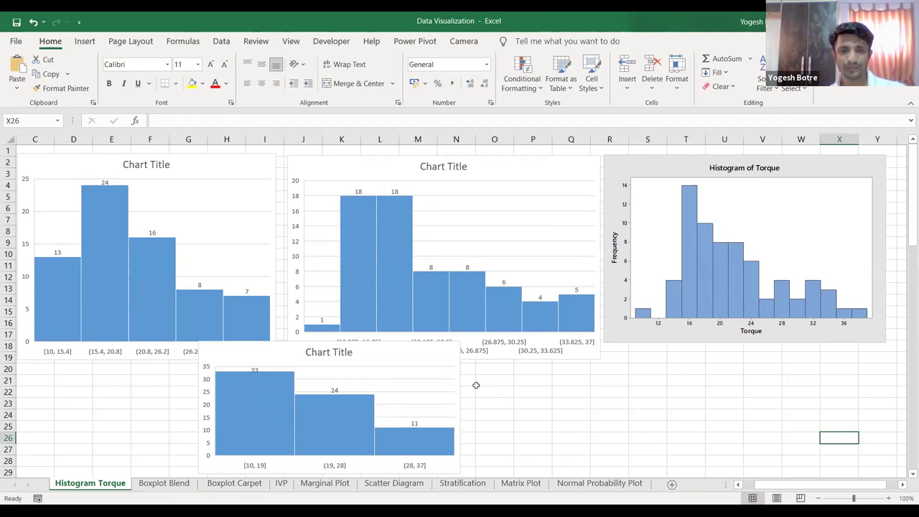
- Make the three-bin histogram slightly taller by extending its upper edge
left_click(264, 426)
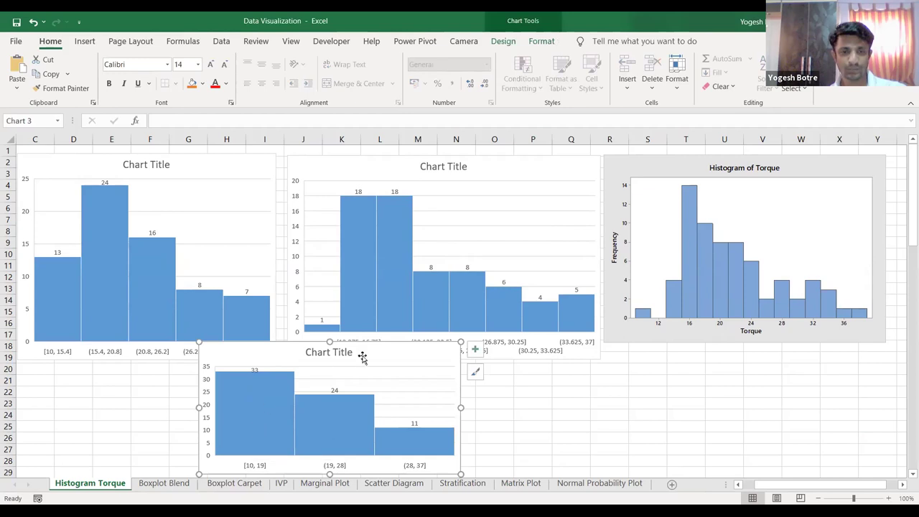
left_click_drag(324, 341, 328, 322)
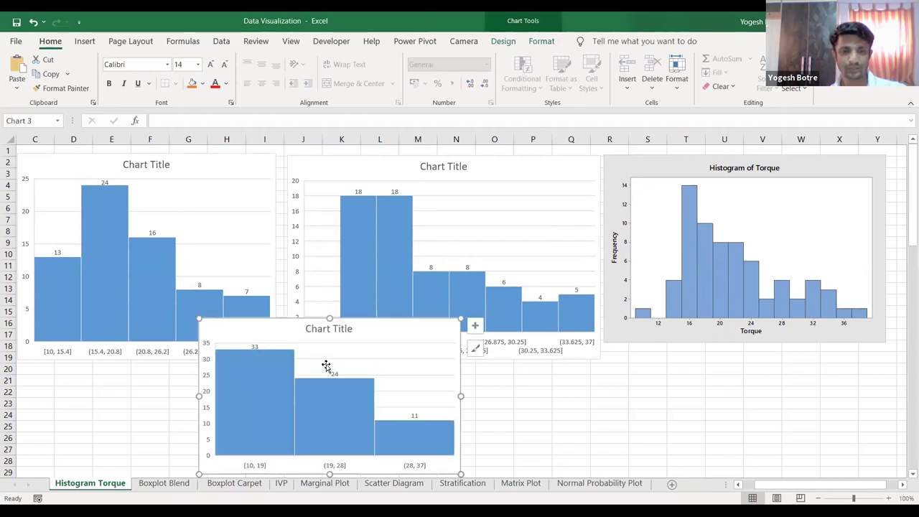
left_click(671, 415)
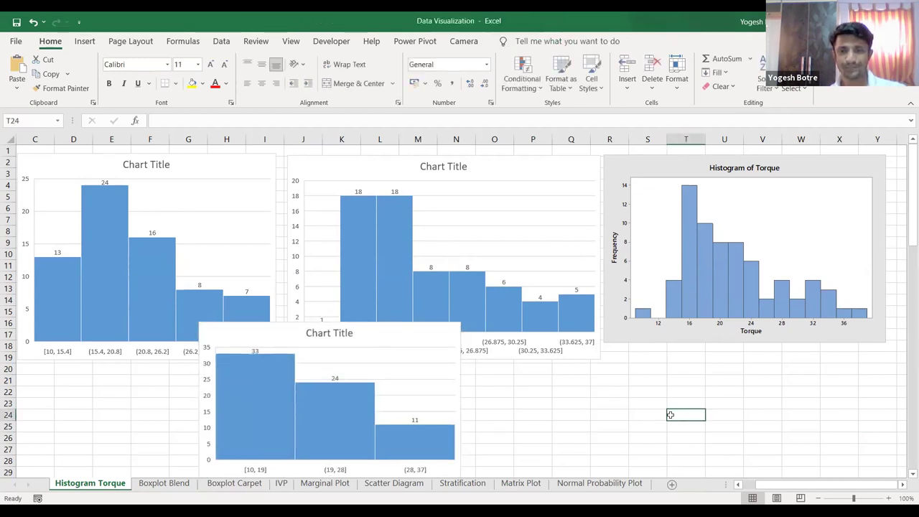
- Stretch the Minitab histogram picture down to the second chart's lower edge and move the three-bin chart clear below the upper charts
left_click(655, 343)
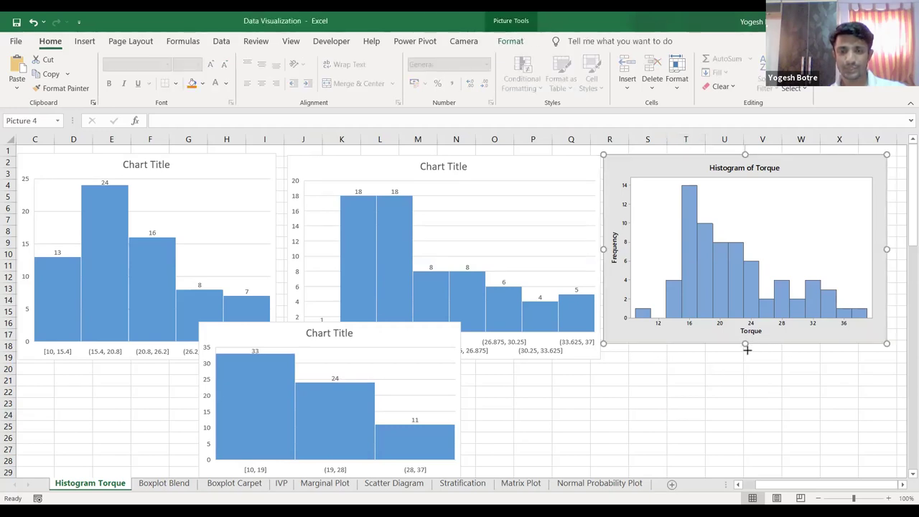
left_click_drag(745, 345, 748, 357)
left_click(724, 407)
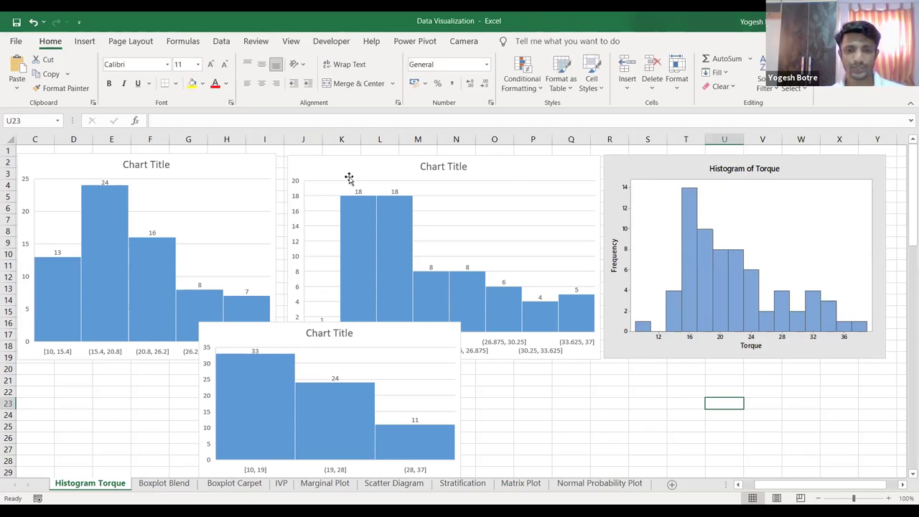
left_click_drag(379, 327, 378, 349)
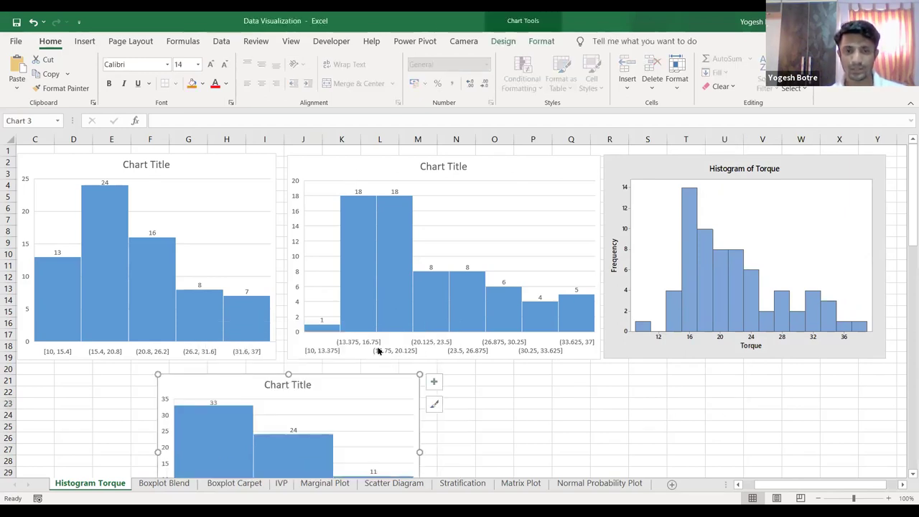
- Set the second histogram's number of bins to 10 in its horizontal axis options
right_click(381, 349)
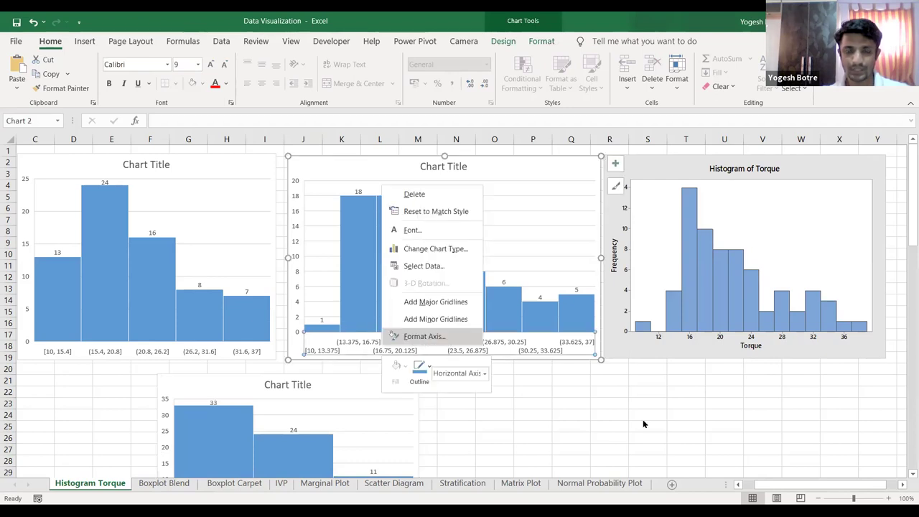
key("Escape")
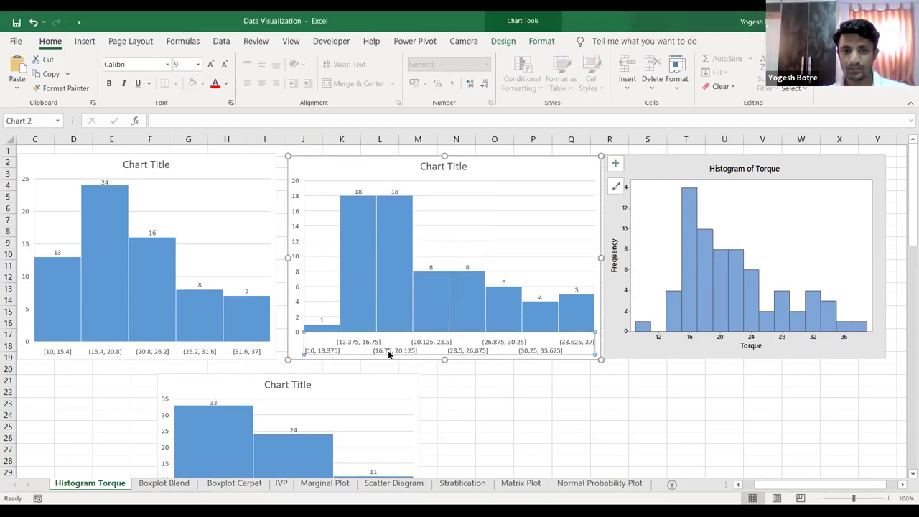
right_click(388, 351)
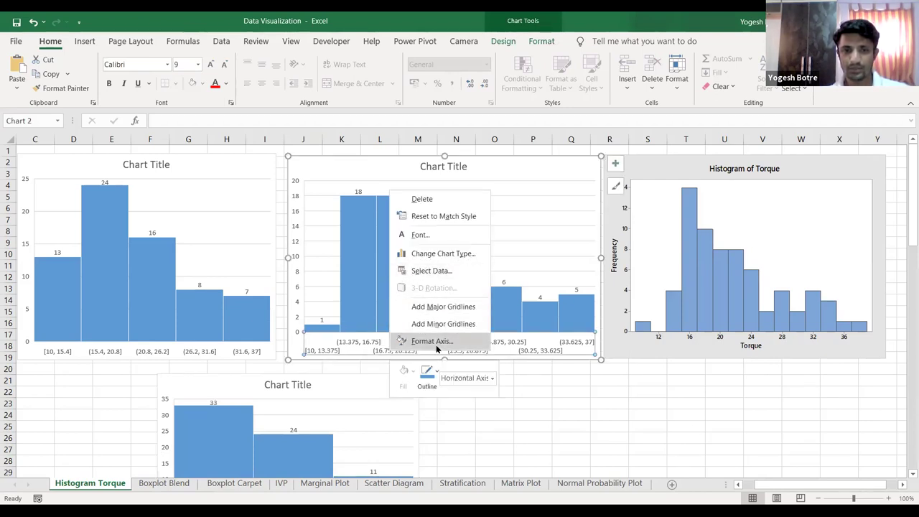
left_click(436, 343)
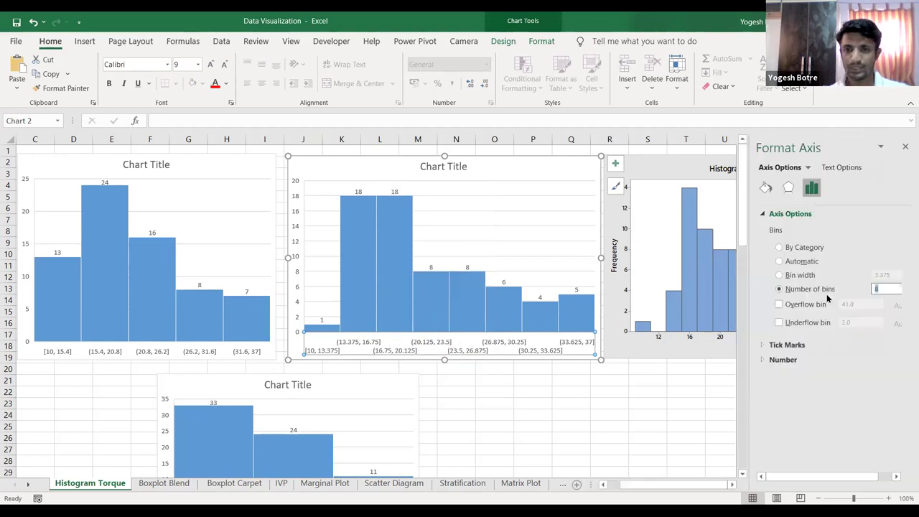
type("10")
key("Return")
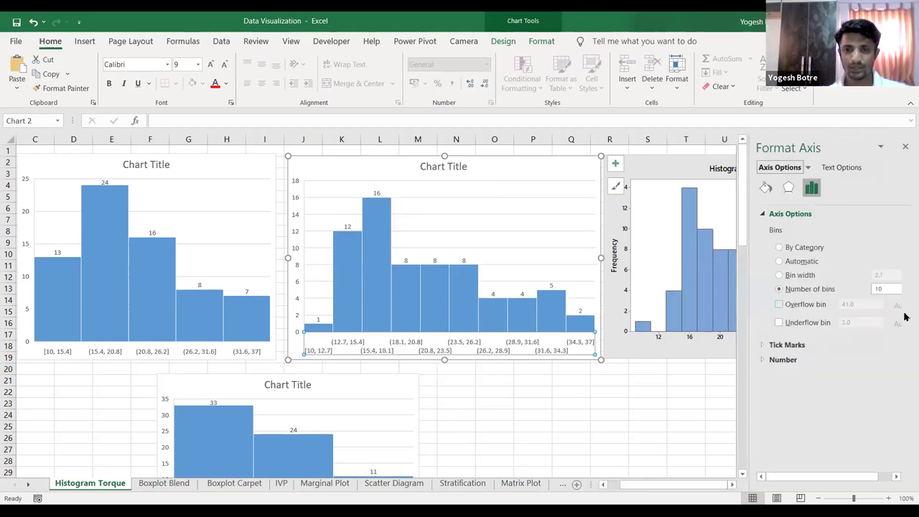
- Set the second histogram's number of bins to 12 and close the axis formatting pane
key("BackSpace")
key("BackSpace")
type("12")
key("Return")
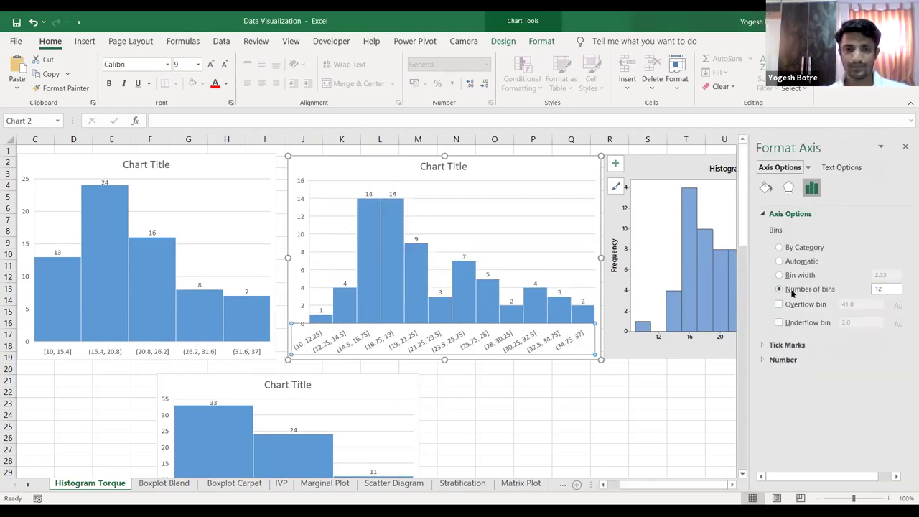
left_click(681, 450)
left_click(906, 146)
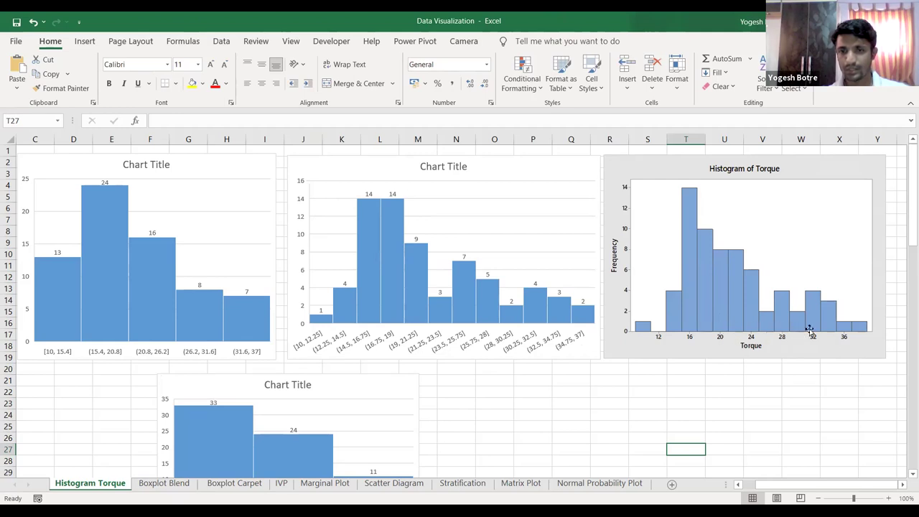
- Add major gridlines to the second histogram's horizontal axis, set its number of bins to 15 and close the formatting pane
double_click(435, 342)
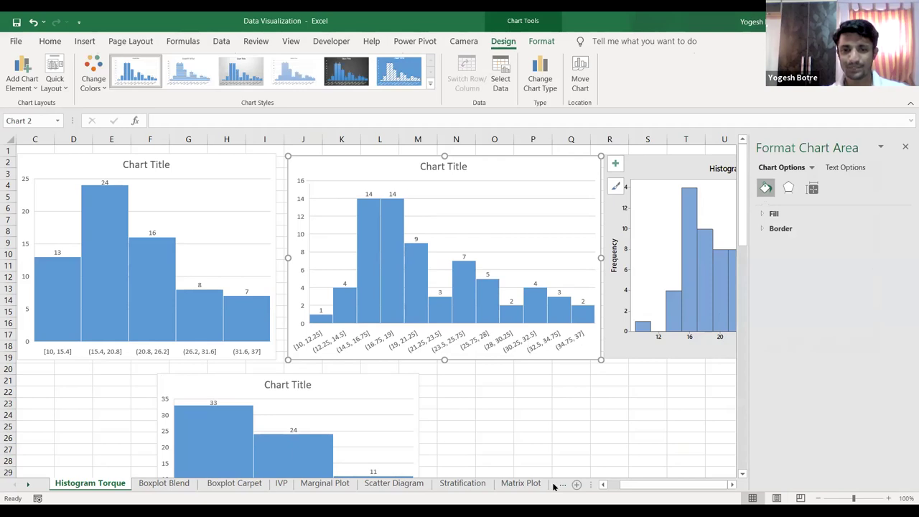
right_click(488, 337)
left_click(526, 454)
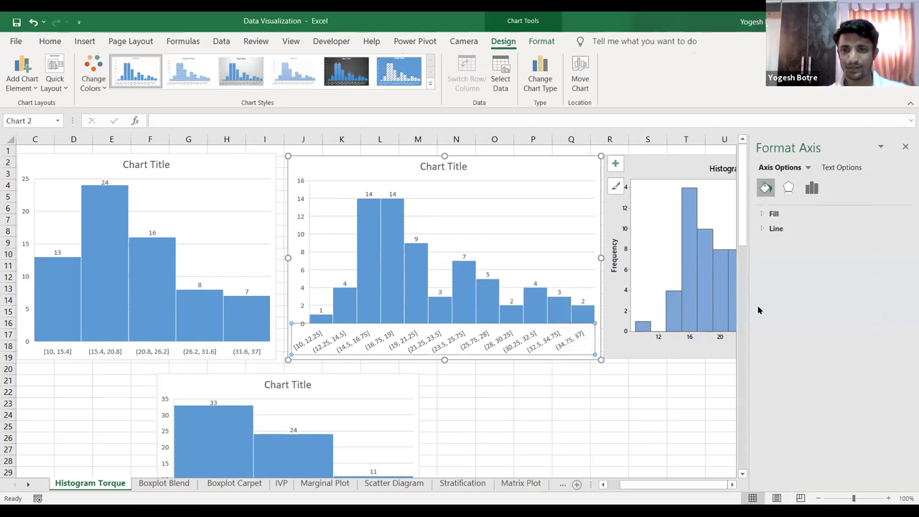
right_click(464, 345)
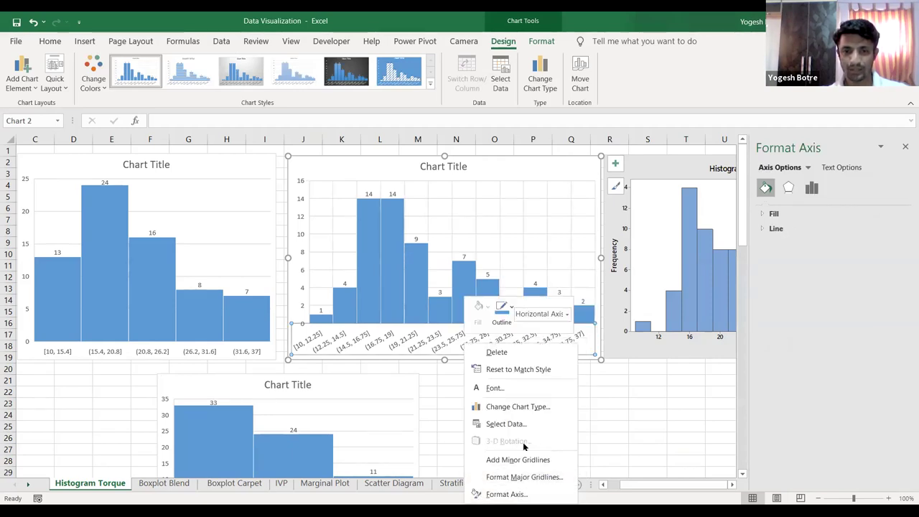
left_click(520, 494)
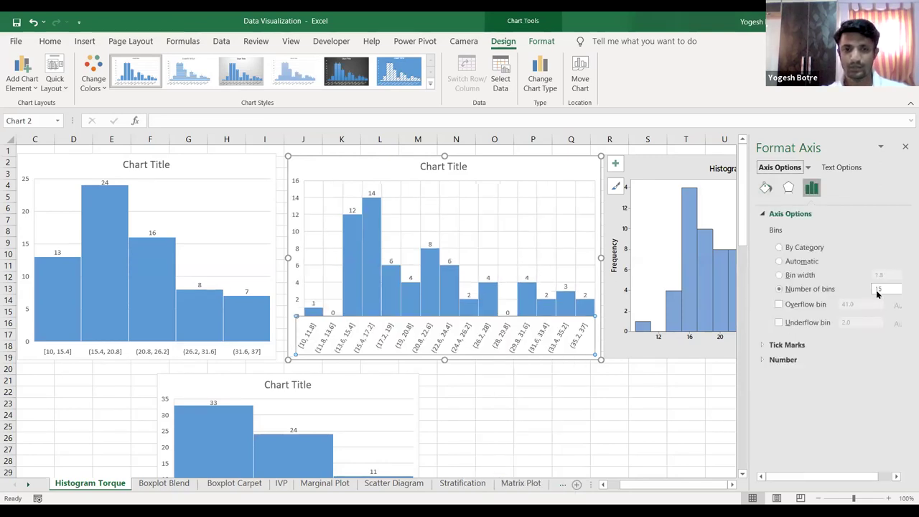
left_click(905, 147)
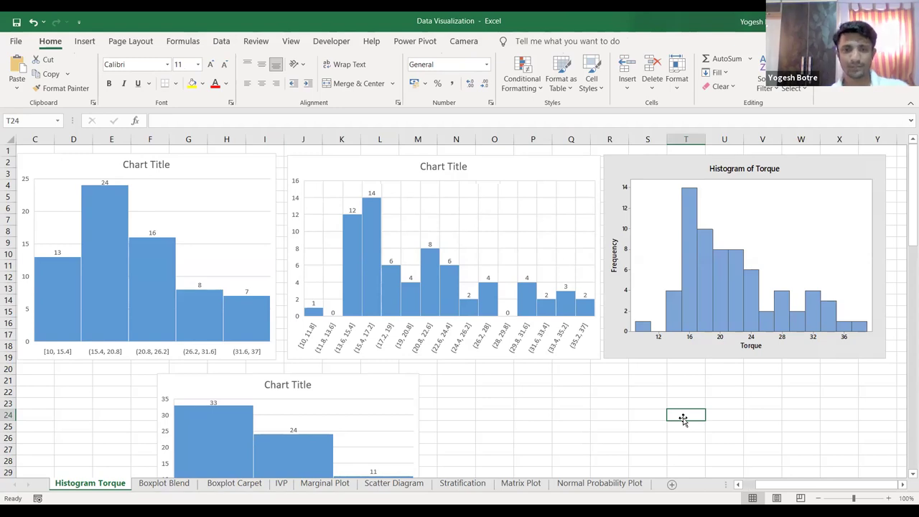
left_click(548, 335)
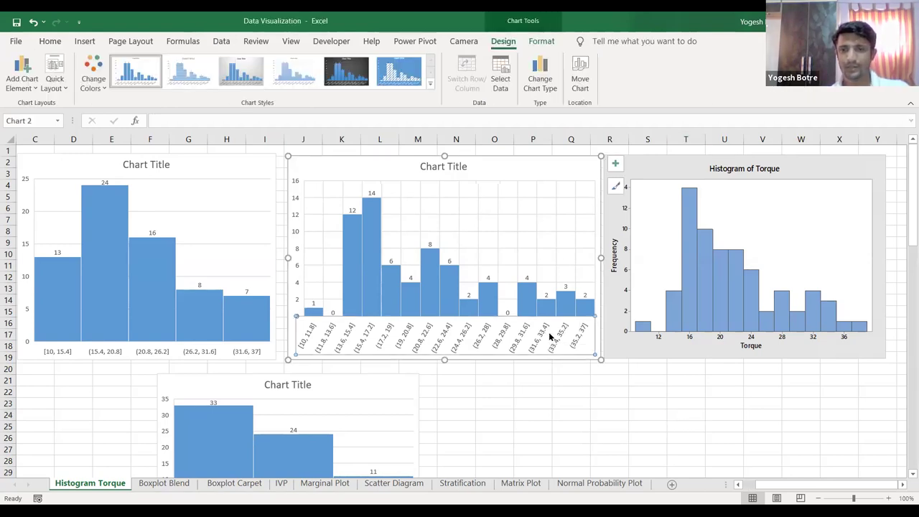
left_click(572, 402)
left_click(353, 230)
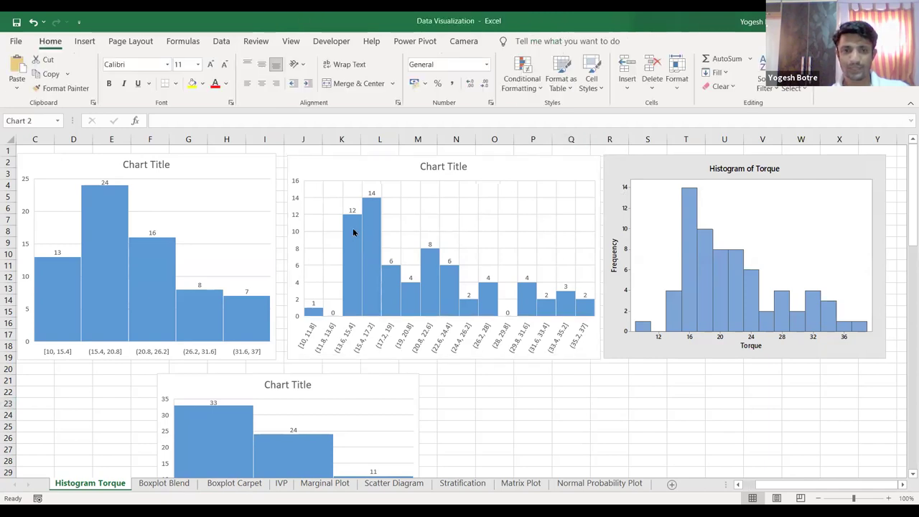
left_click(370, 199)
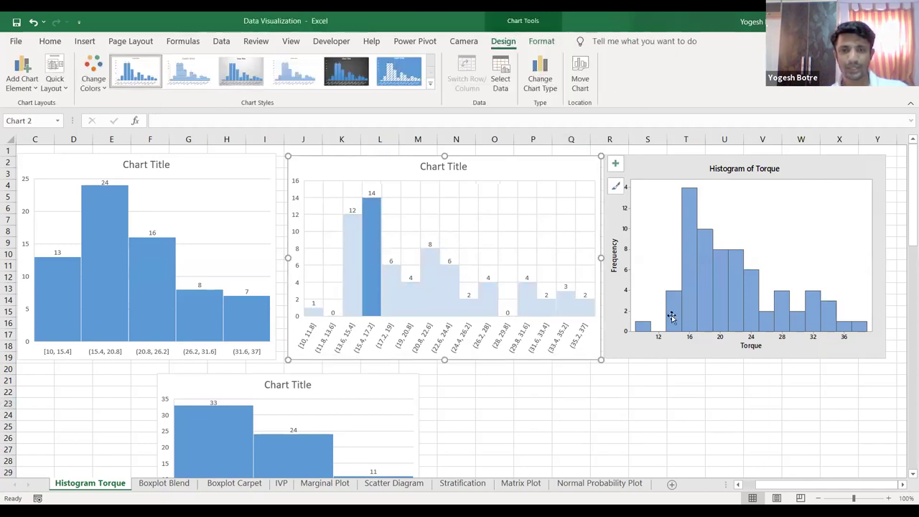
left_click(543, 424)
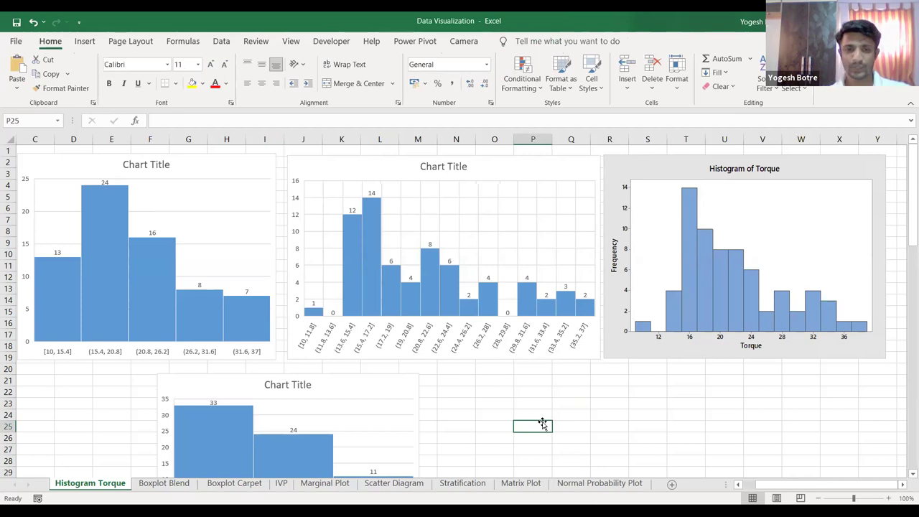
left_click(728, 354)
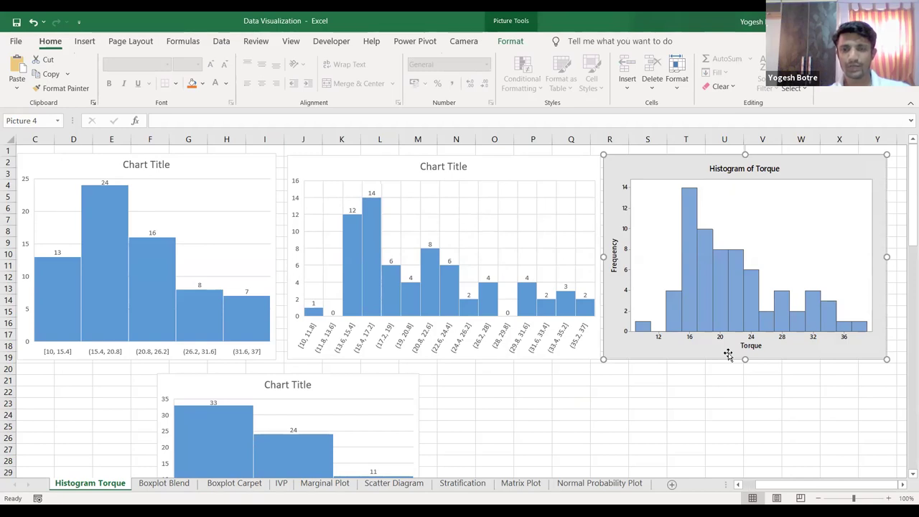
left_click(564, 179)
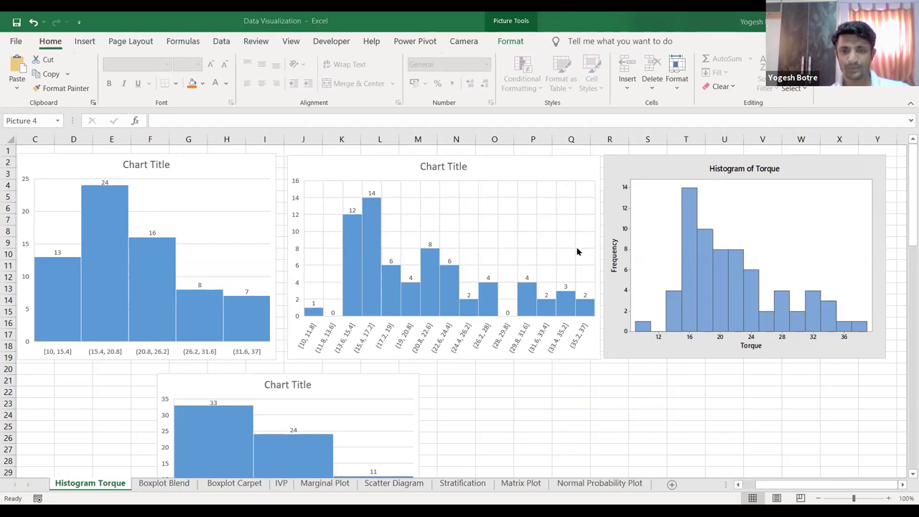
- Switch to PowerPoint, present the Types of Histogram slide, and circle and tick the Normal type with the pen
key("alt+Tab")
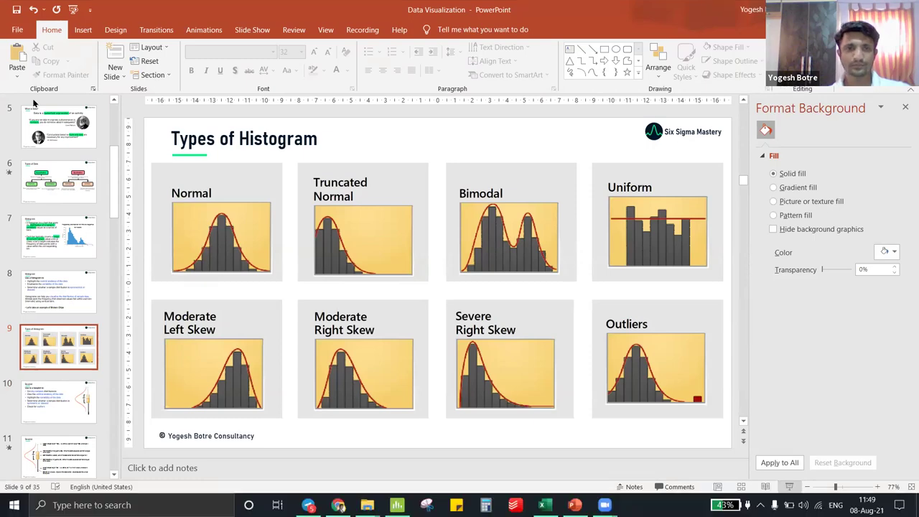
key("shift+F5")
left_click(56, 505)
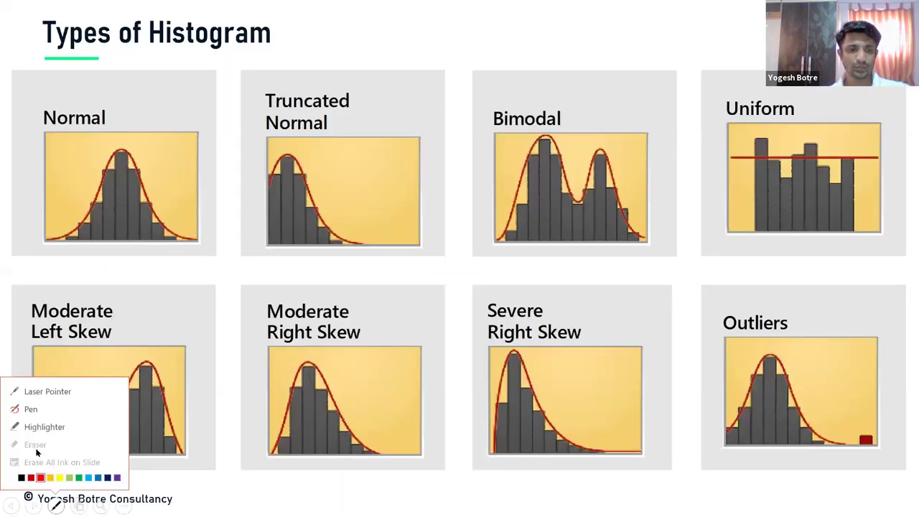
left_click(29, 409)
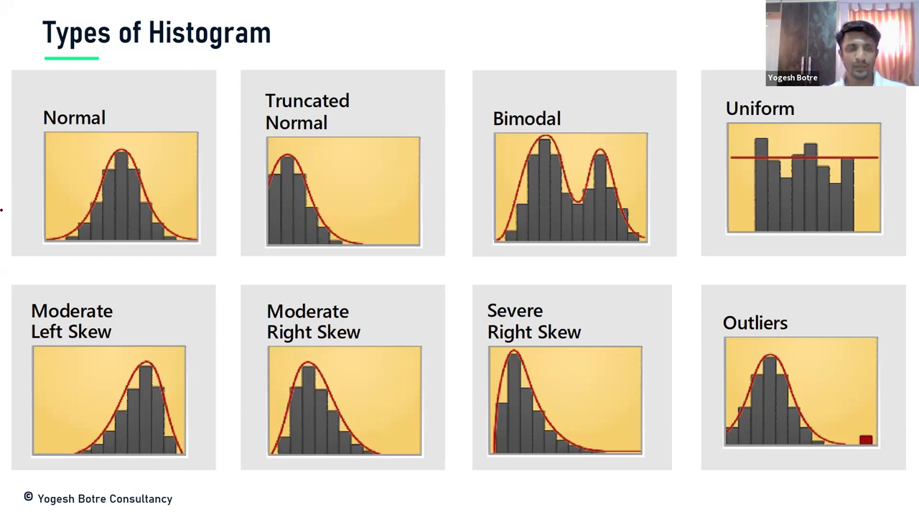
mouse_move(78, 96)
left_mouse_down()
mouse_move(26, 114)
mouse_move(137, 123)
mouse_move(79, 98)
left_mouse_up()
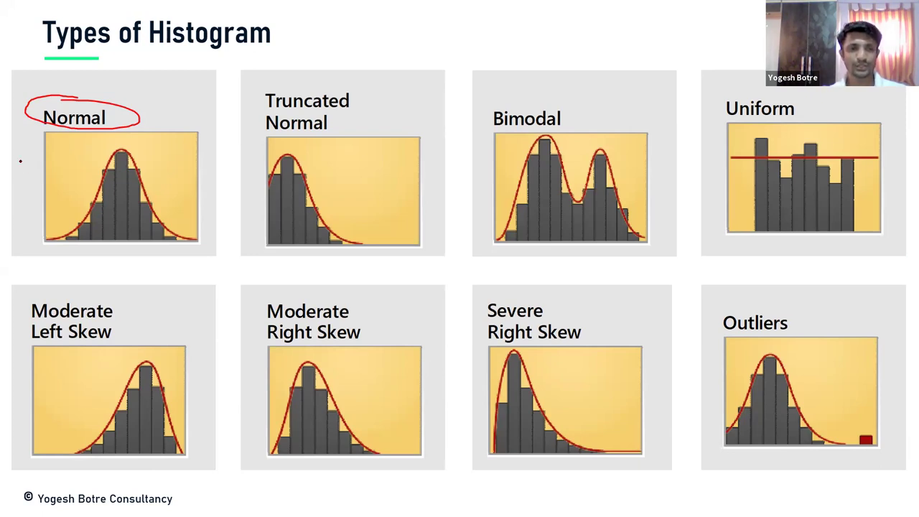
left_click_drag(21, 162, 54, 149)
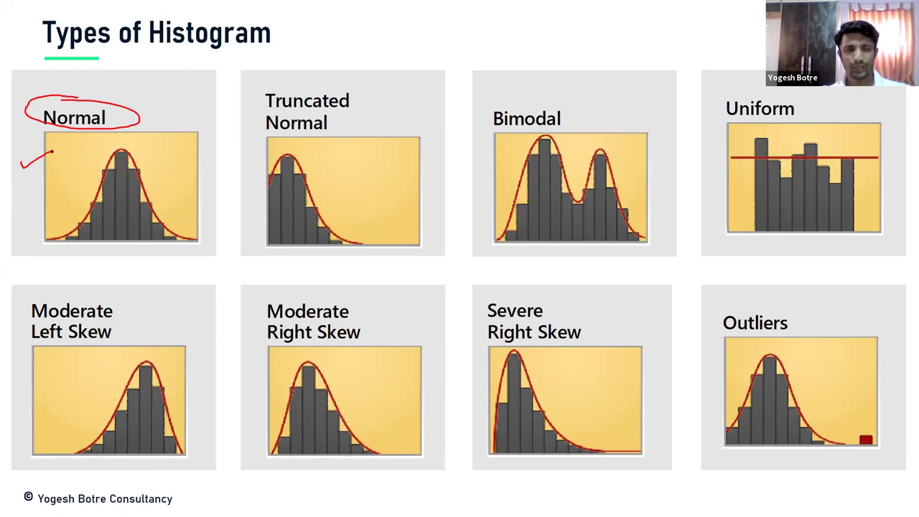
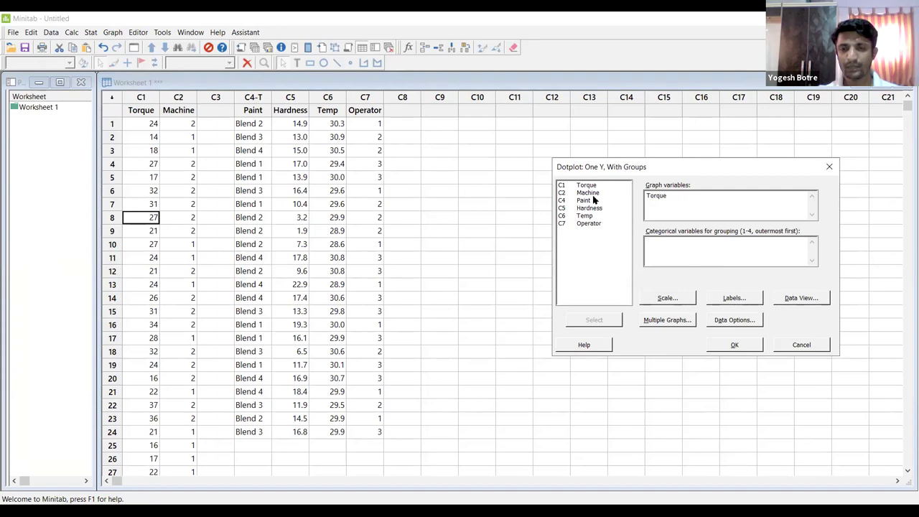
- Create the grouped dotplot of Torque with Machine as the categorical variable and maximize its graph window
double_click(592, 193)
left_click(739, 347)
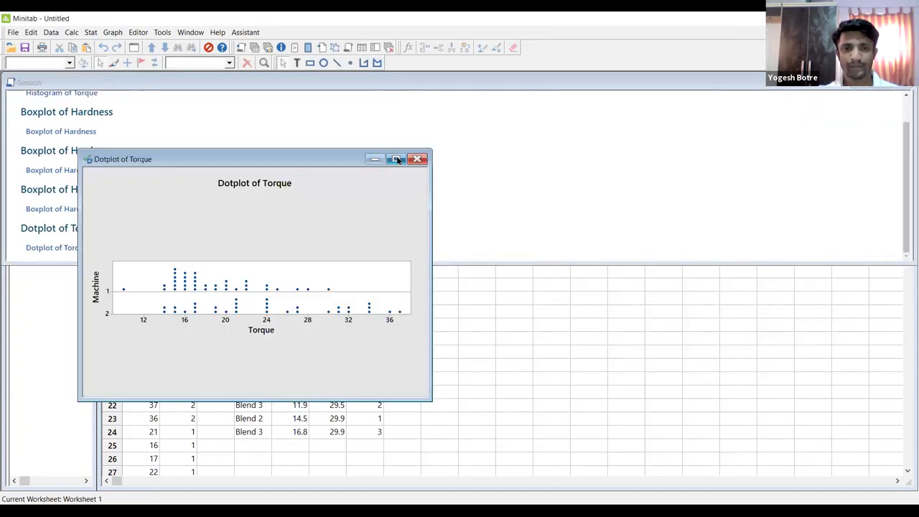
left_click(397, 159)
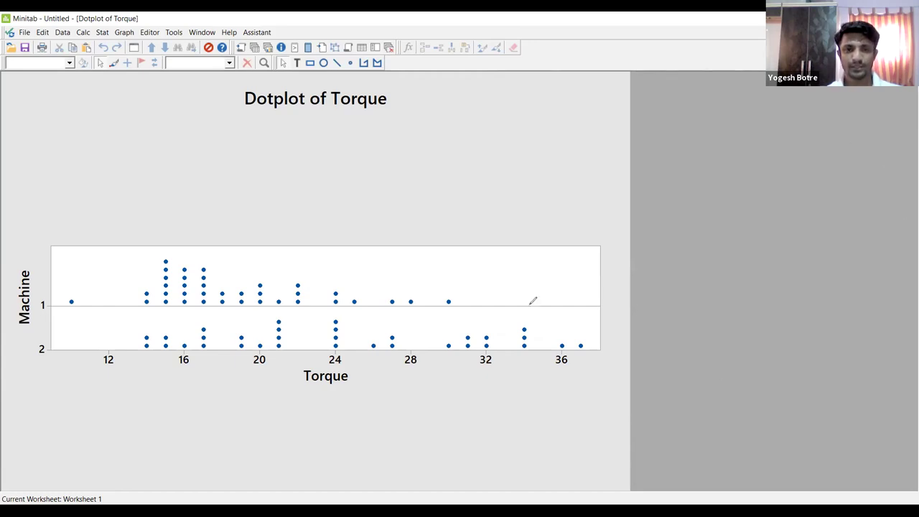
- Annotate the dotplot rows with a circled 1 for Machine 1 and a circled 2 for Machine 2, ticking the Machine 1 label
mouse_move(570, 263)
left_mouse_down()
mouse_move(570, 281)
mouse_move(555, 288)
mouse_move(548, 245)
left_mouse_up()
left_click_drag(30, 302, 43, 301)
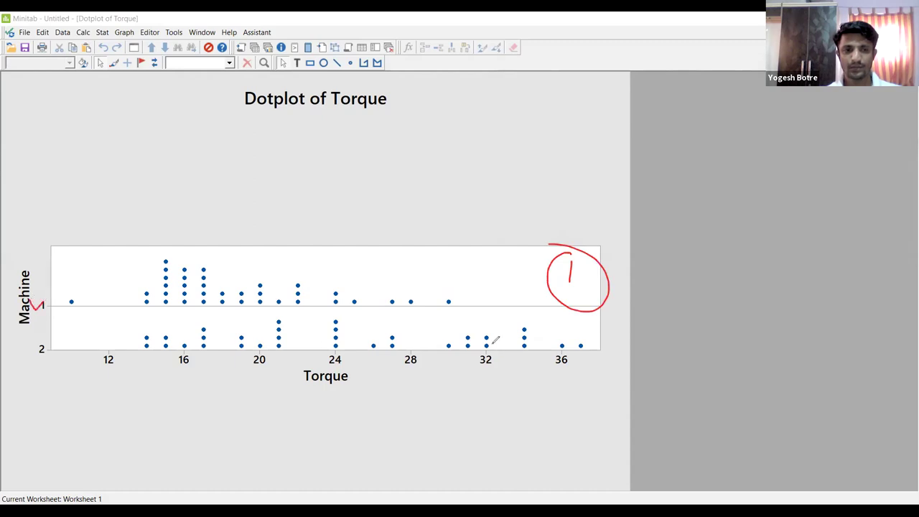
mouse_move(588, 324)
left_mouse_down()
mouse_move(605, 337)
mouse_move(575, 315)
left_mouse_up()
left_click_drag(609, 339, 597, 311)
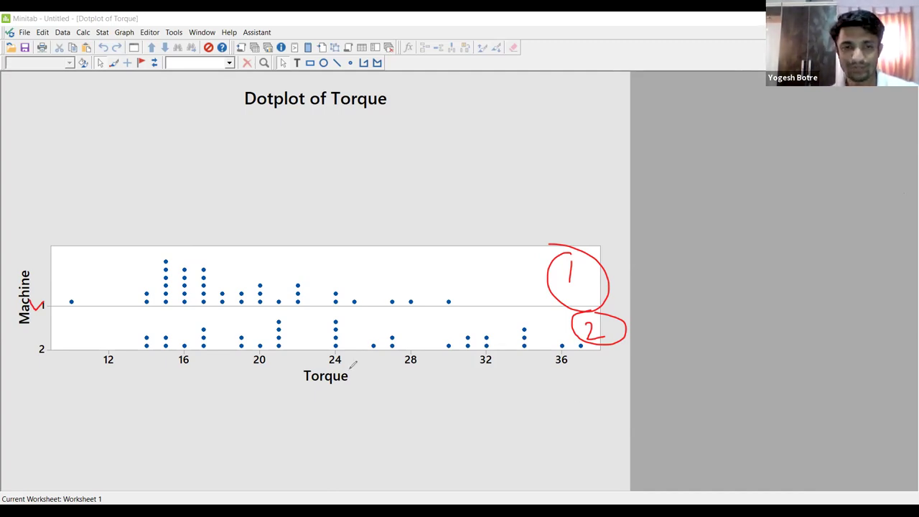
- Mark the tallest dot stacks with vertical strokes, tick the Machine 2 row, and circle 24, Torque and the Machine 2 label
left_click_drag(336, 319, 335, 357)
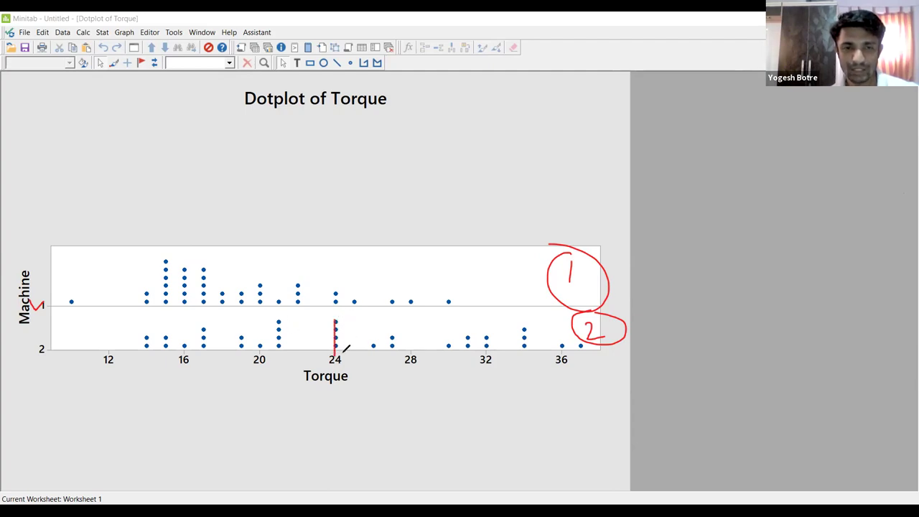
mouse_move(341, 348)
left_mouse_down()
mouse_move(325, 360)
mouse_move(350, 350)
left_mouse_up()
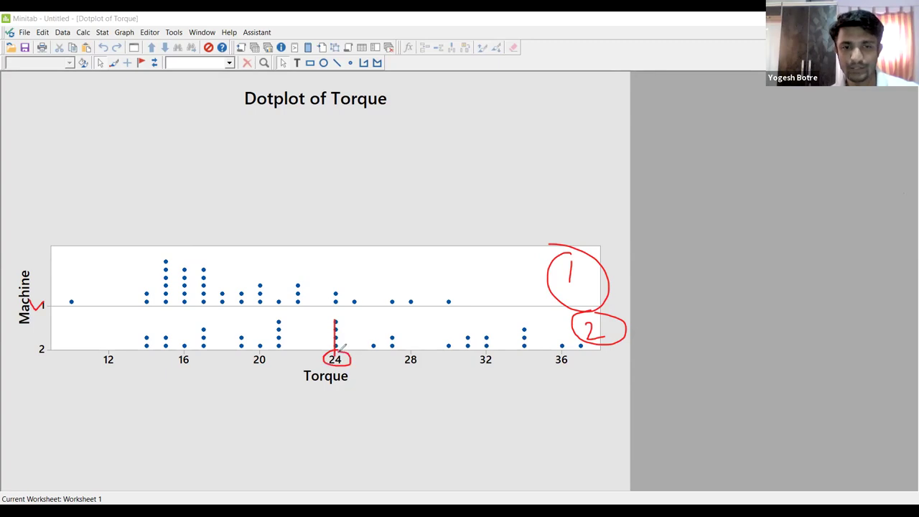
left_click_drag(205, 267, 205, 309)
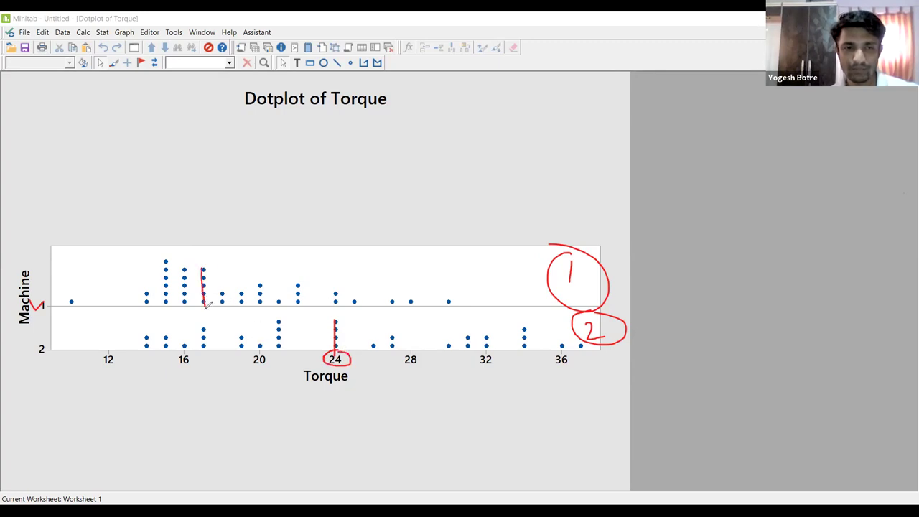
left_click_drag(166, 260, 168, 307)
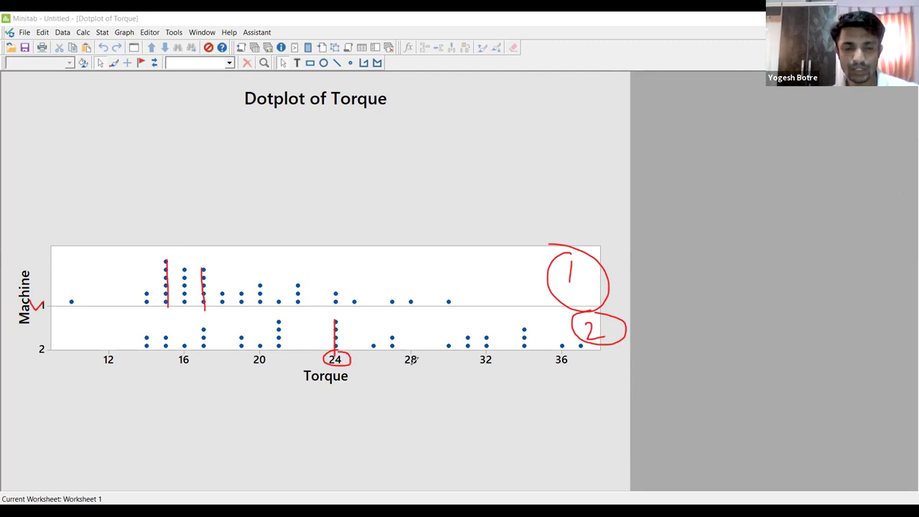
left_click_drag(485, 321, 508, 308)
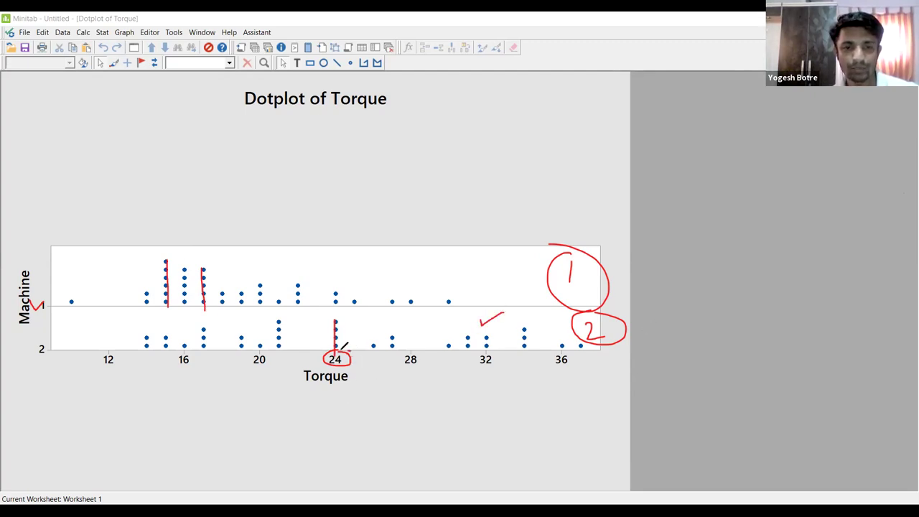
mouse_move(345, 352)
left_mouse_down()
mouse_move(365, 376)
mouse_move(352, 355)
left_mouse_up()
mouse_move(47, 337)
left_mouse_down()
mouse_move(41, 355)
mouse_move(57, 342)
left_mouse_up()
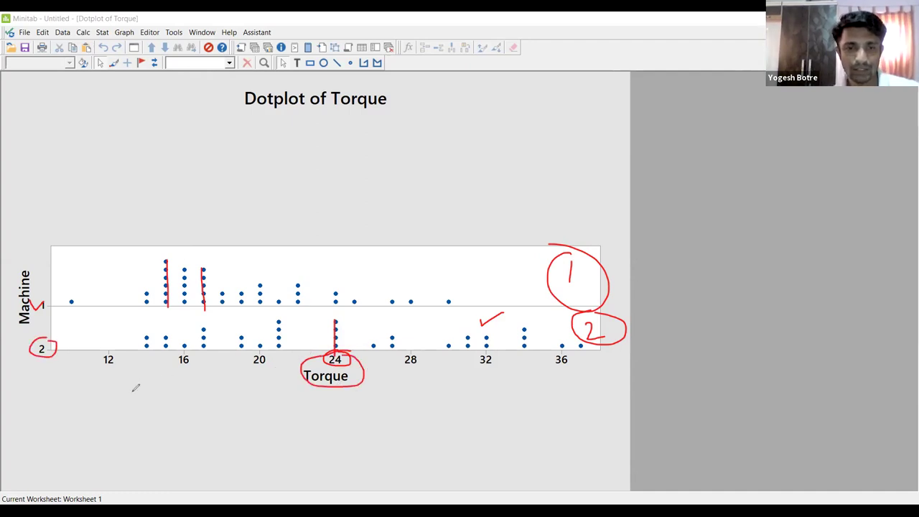
- Draw a double-headed arrow below each machine's dots to show its Torque spread
mouse_move(144, 367)
left_mouse_down()
mouse_move(146, 403)
mouse_move(310, 393)
left_mouse_up()
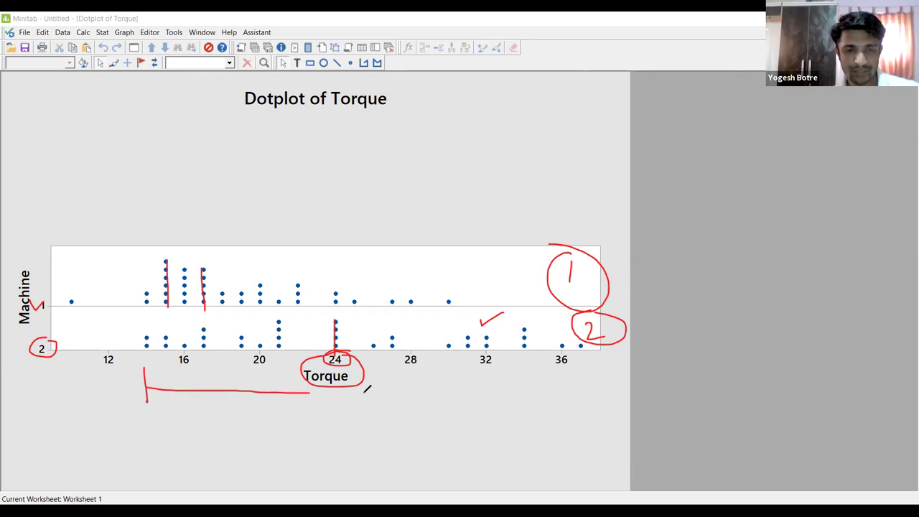
mouse_move(367, 391)
left_mouse_down()
mouse_move(595, 394)
mouse_move(594, 416)
mouse_move(572, 417)
left_mouse_up()
mouse_move(154, 380)
left_mouse_down()
mouse_move(147, 393)
mouse_move(167, 403)
left_mouse_up()
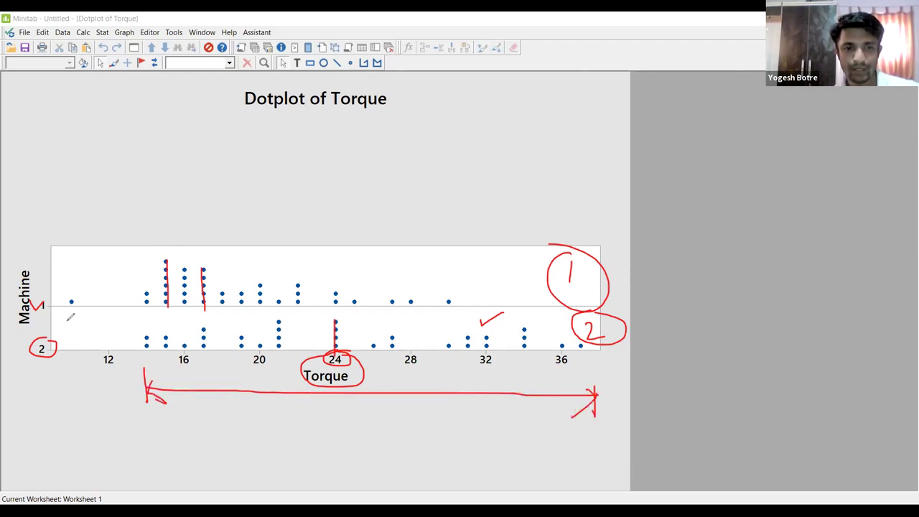
mouse_move(70, 311)
left_mouse_down()
mouse_move(70, 326)
mouse_move(244, 309)
mouse_move(450, 307)
left_mouse_up()
left_click_drag(449, 307, 441, 317)
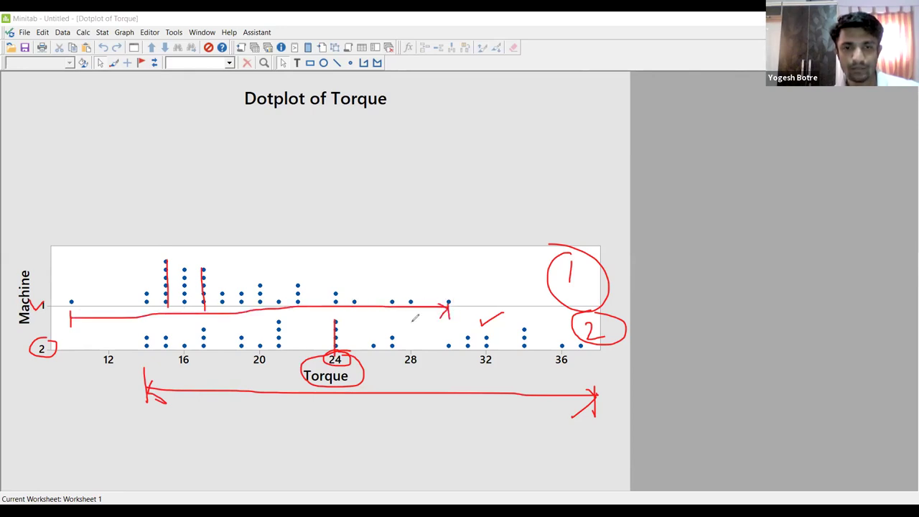
left_click_drag(77, 312, 76, 324)
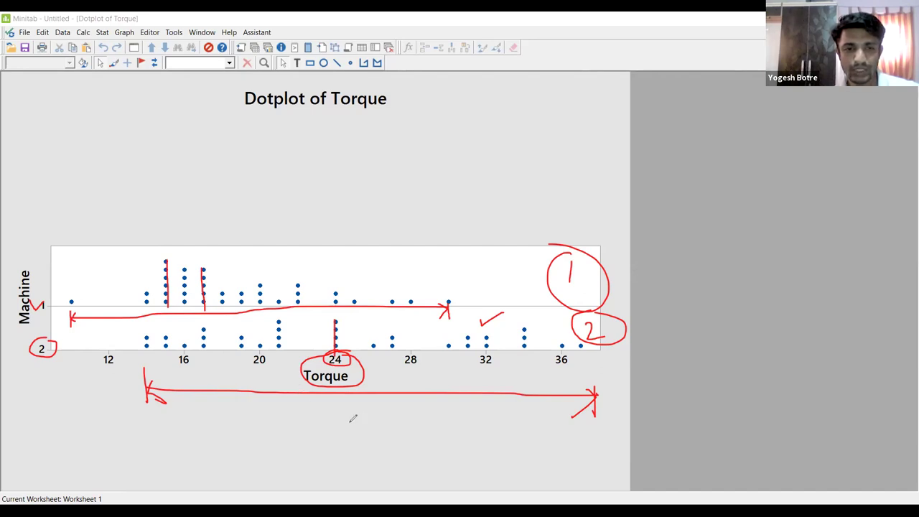
- Add small arrows pointing at the two spreads and the note "50 <" above the dotplot, and clear all the annotations
mouse_move(416, 418)
left_mouse_down()
mouse_move(412, 453)
mouse_move(419, 416)
mouse_move(428, 425)
left_mouse_up()
left_click_drag(463, 281, 467, 305)
left_click_drag(467, 305, 472, 293)
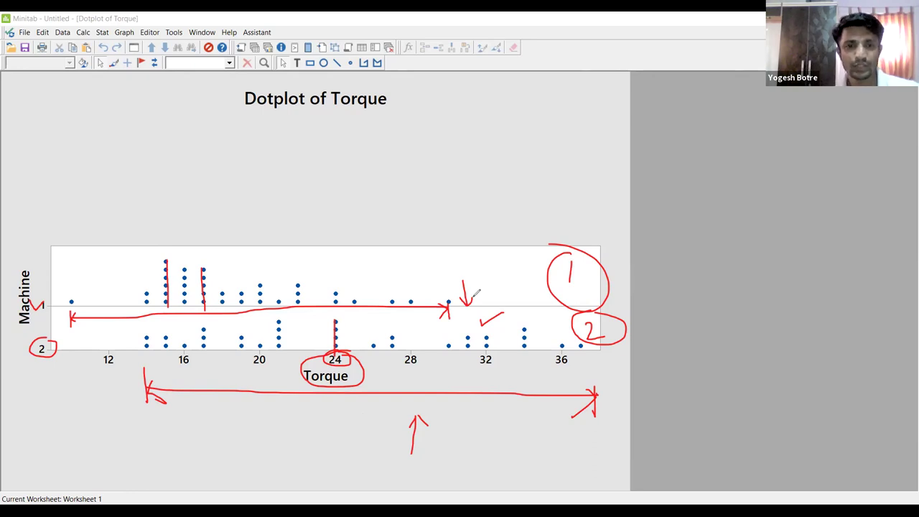
mouse_move(346, 166)
left_mouse_down()
mouse_move(328, 184)
mouse_move(382, 160)
mouse_move(421, 175)
left_mouse_up()
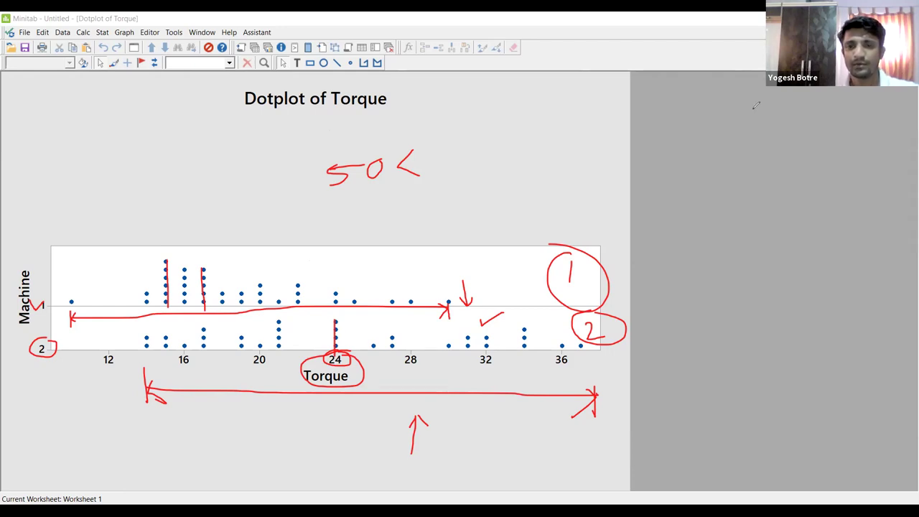
key("e")
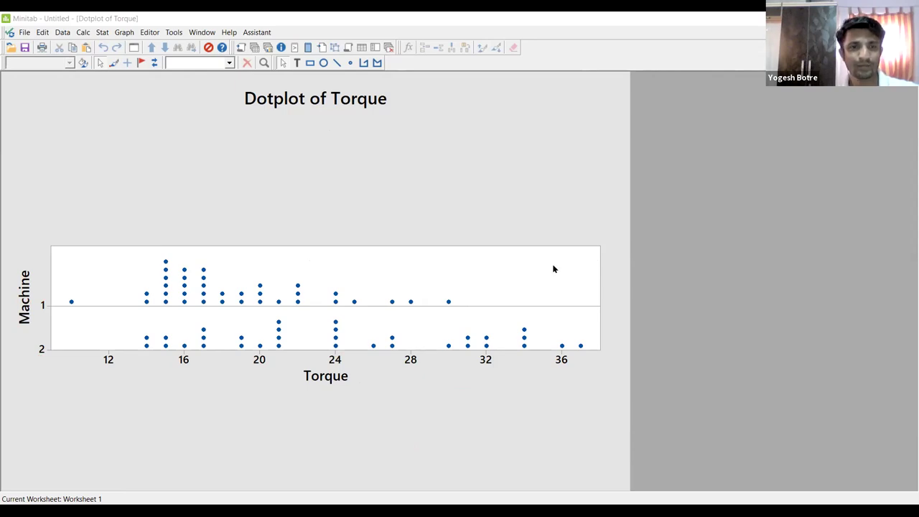
- Switch to the Individual Value Plot slide, underline its title, and circle and tick the sample size of 50
key("alt+Tab")
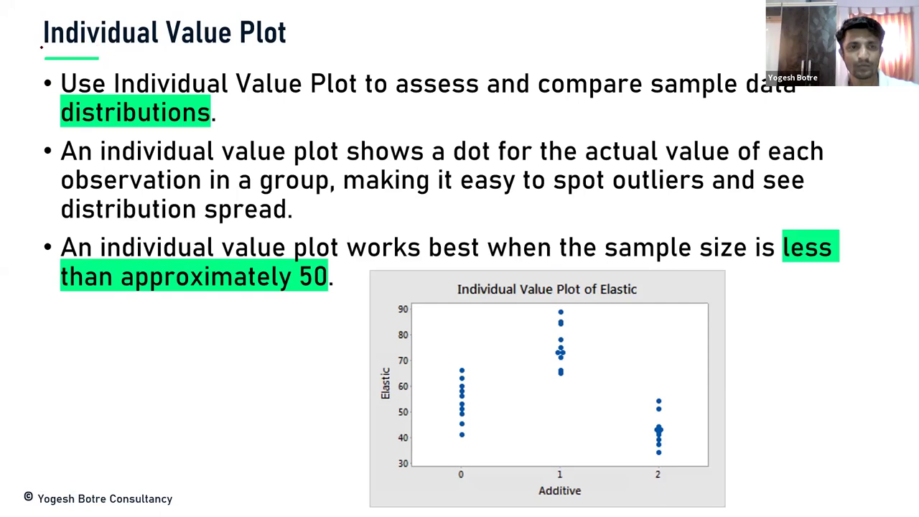
left_click_drag(41, 48, 278, 48)
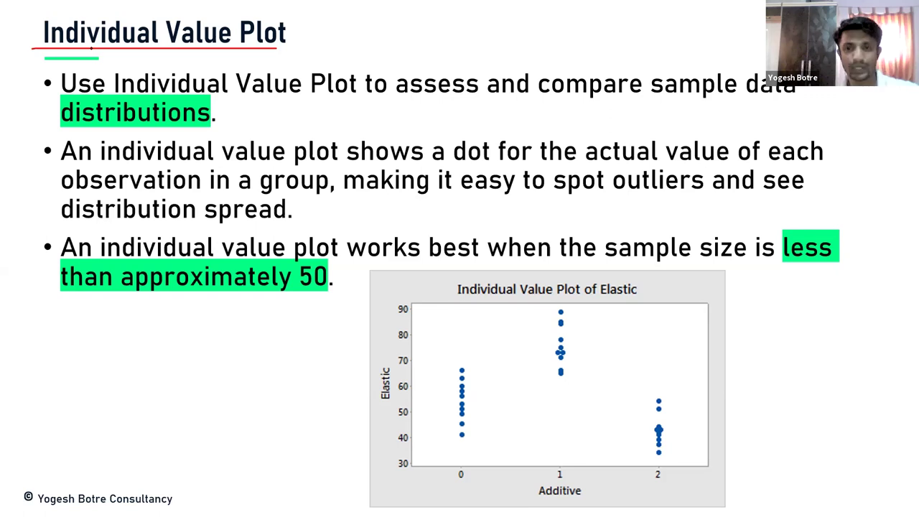
mouse_move(315, 264)
left_mouse_down()
mouse_move(292, 289)
mouse_move(317, 301)
mouse_move(329, 270)
left_mouse_up()
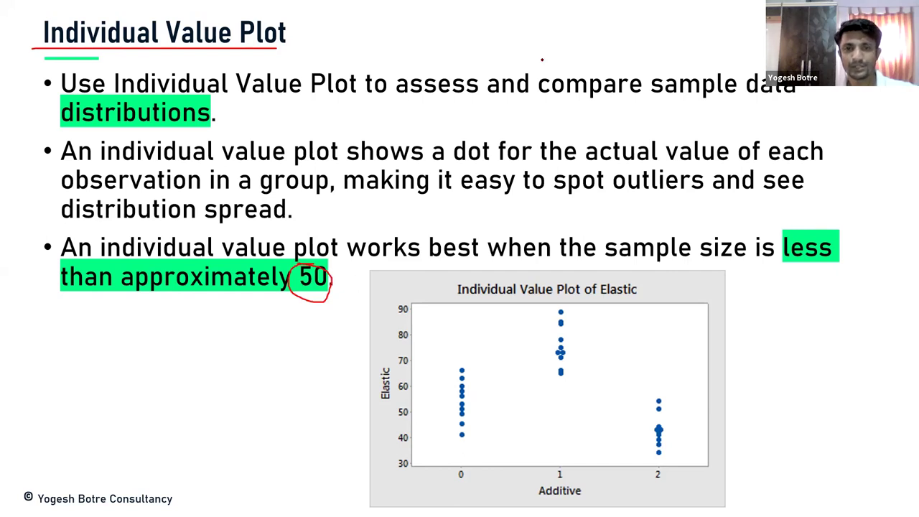
left_click_drag(343, 277, 363, 273)
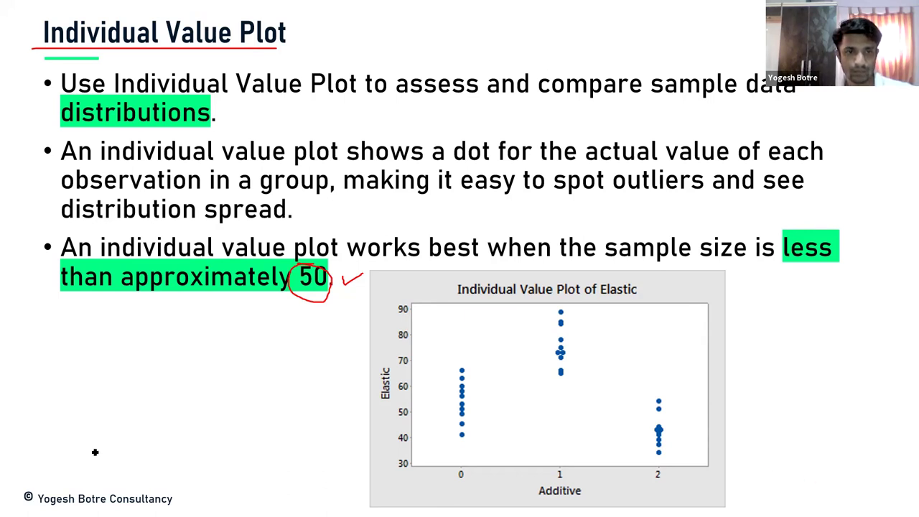
- Copy the Elastic, Batch and Additive data in A1:C30 of Excel's IVP sheet and paste it into Minitab columns C10 to C12
key("alt+Tab")
left_click_drag(114, 454, 113, 450)
key("ctrl+c")
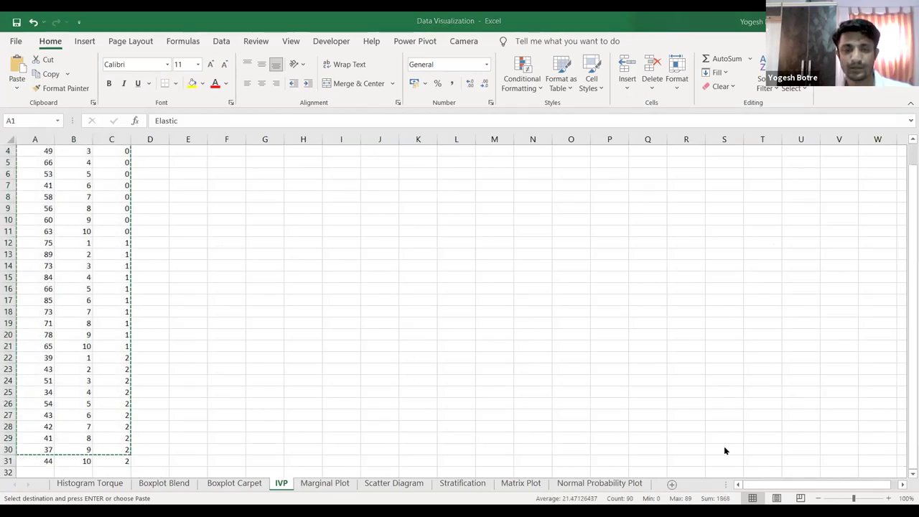
key("alt+Tab")
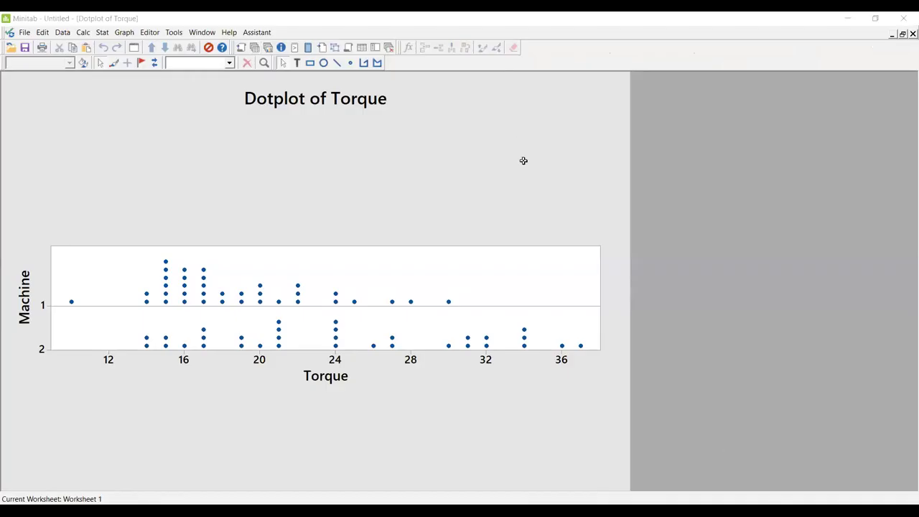
key("ctrl+d")
key("ctrl+v")
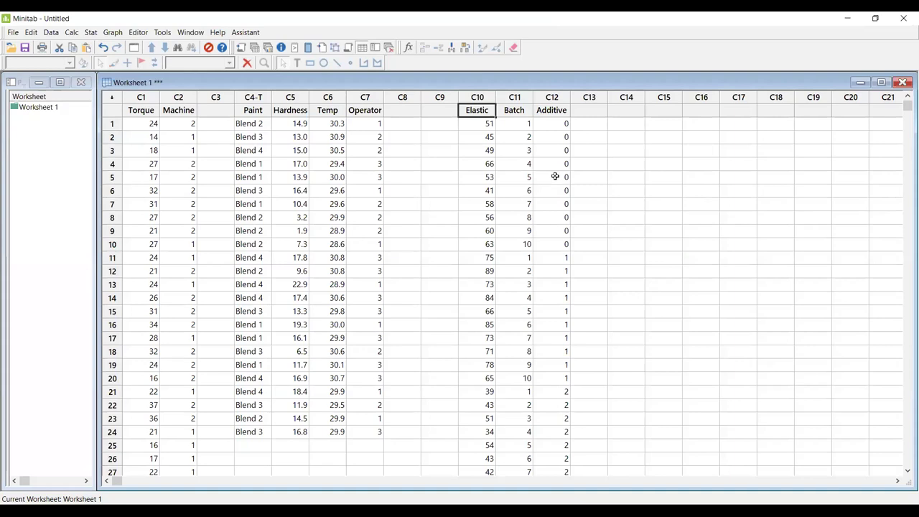
- Create a simple one-Y individual value plot of Elastic and maximize its graph window
left_click(110, 33)
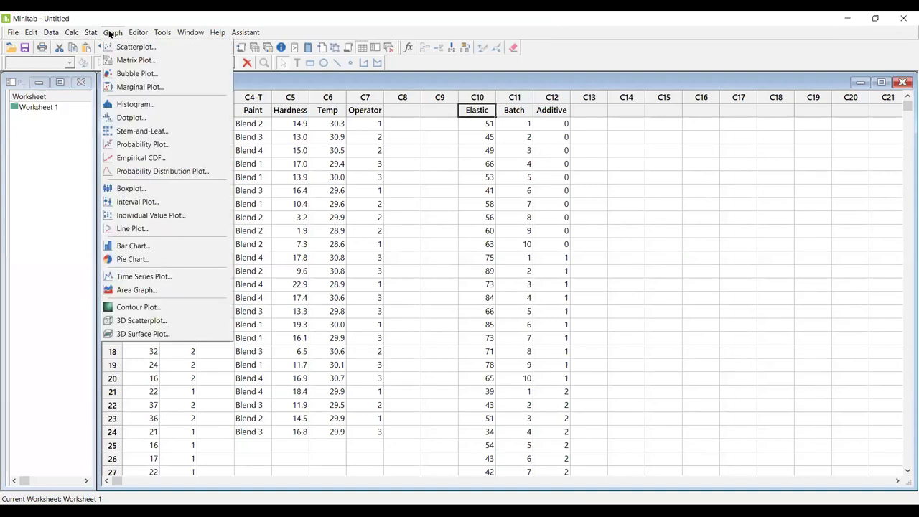
left_click(112, 33)
left_click(112, 33)
left_click(158, 217)
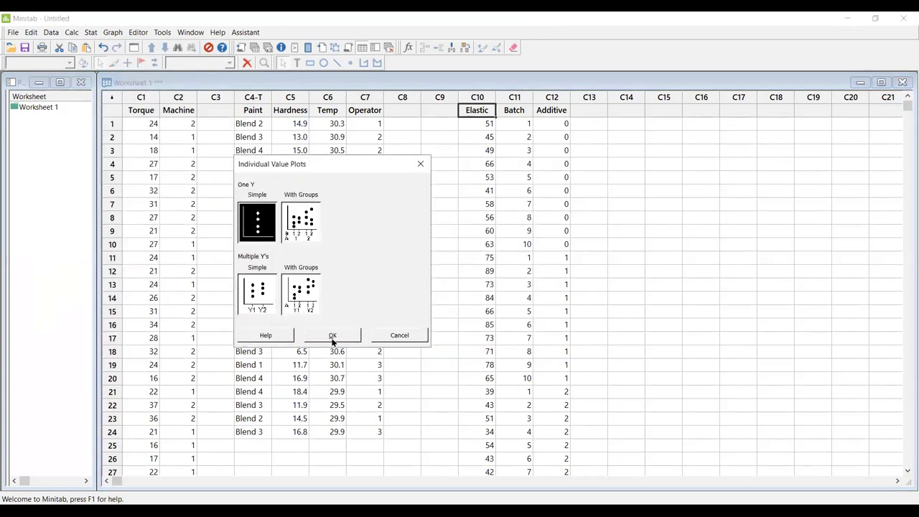
left_click(333, 337)
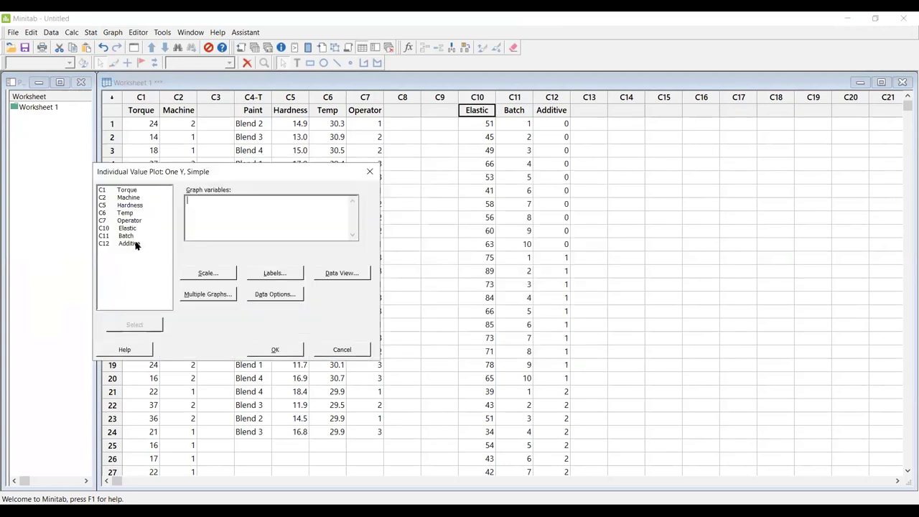
double_click(123, 228)
left_click(277, 350)
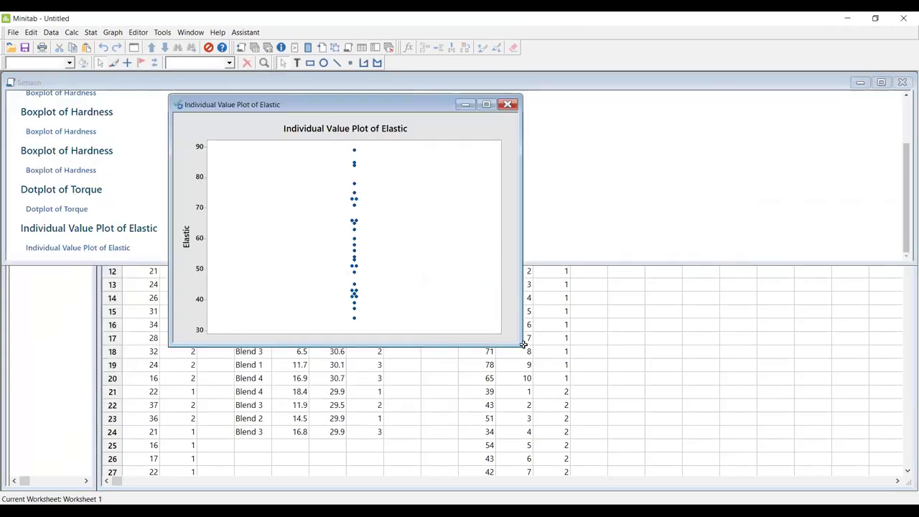
left_click(486, 104)
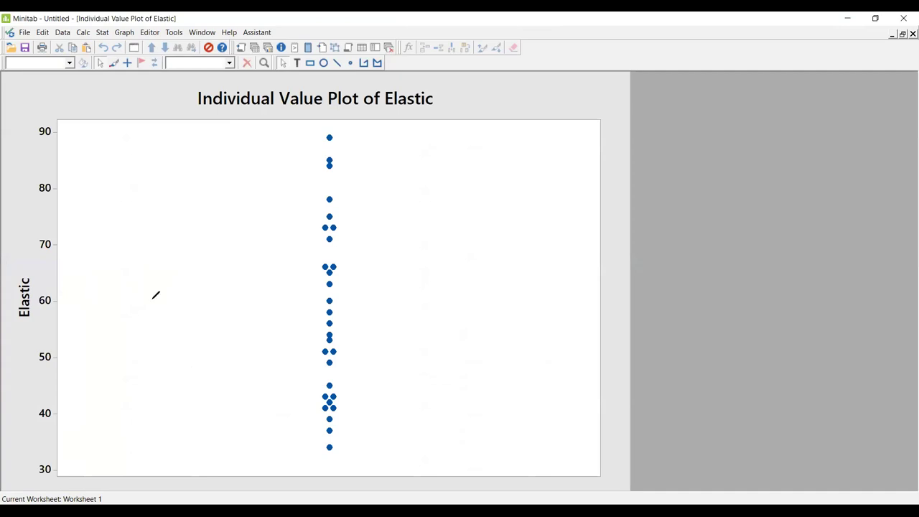
- Draw an upward arrow beside the Elastic axis and mark its low end L and its high end H
left_click_drag(15, 224, 13, 351)
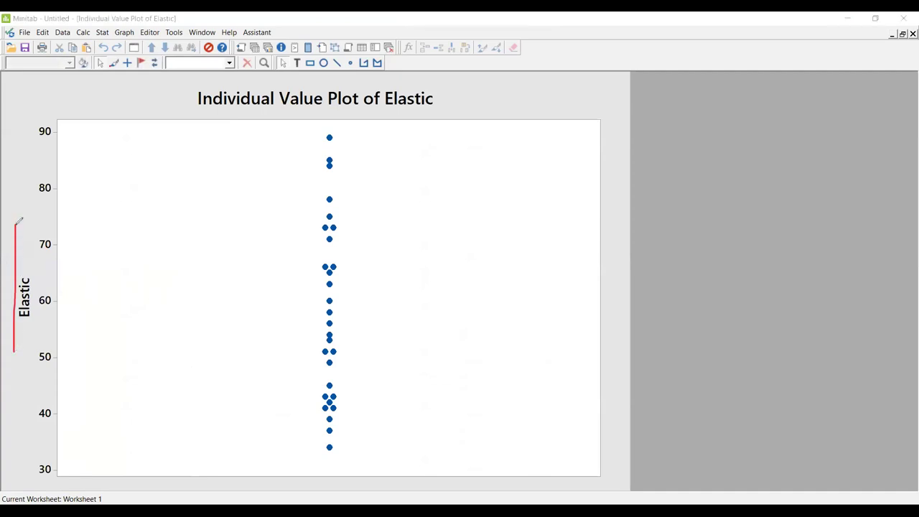
mouse_move(5, 231)
left_mouse_down()
mouse_move(15, 223)
mouse_move(24, 235)
left_mouse_up()
left_click_drag(6, 443, 28, 468)
mouse_move(16, 116)
left_mouse_down()
mouse_move(16, 134)
mouse_move(26, 121)
mouse_move(26, 133)
left_mouse_up()
- Tick the highest Elastic points and the side-by-side points on the plot, and clear all the annotations
left_click_drag(330, 137, 345, 134)
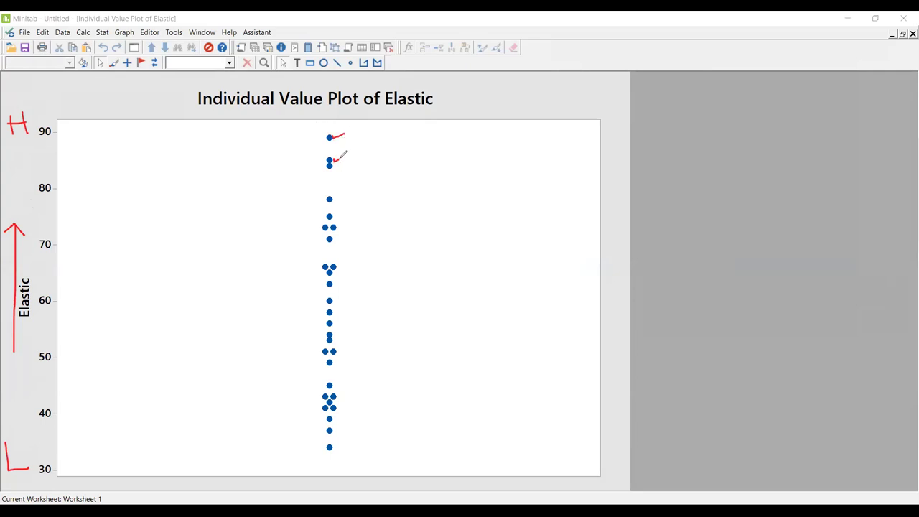
left_click_drag(334, 161, 340, 164)
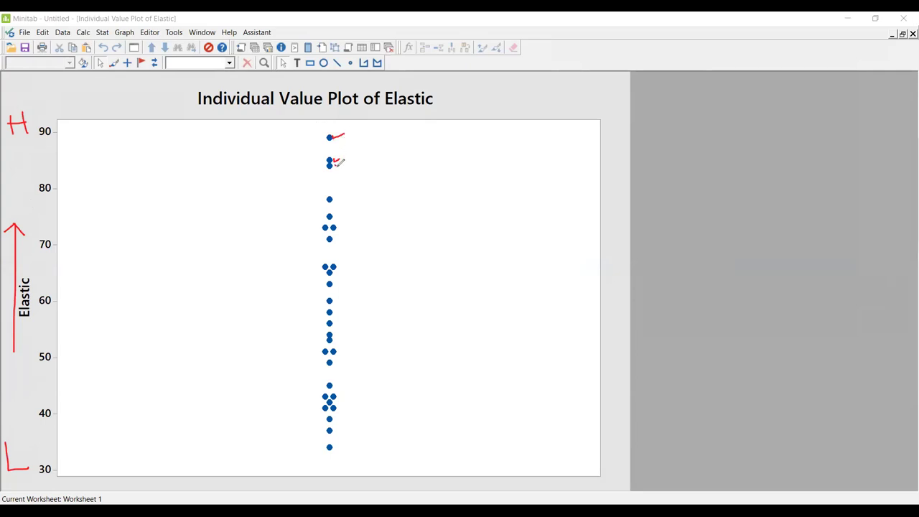
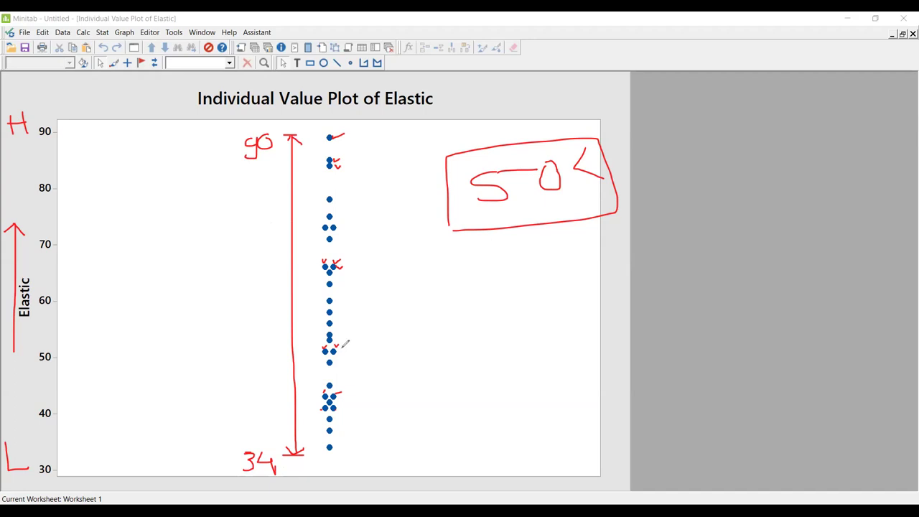
left_click_drag(339, 345, 353, 350)
mouse_move(336, 395)
left_mouse_down()
mouse_move(354, 392)
mouse_move(348, 405)
mouse_move(358, 403)
left_mouse_up()
key("Escape")
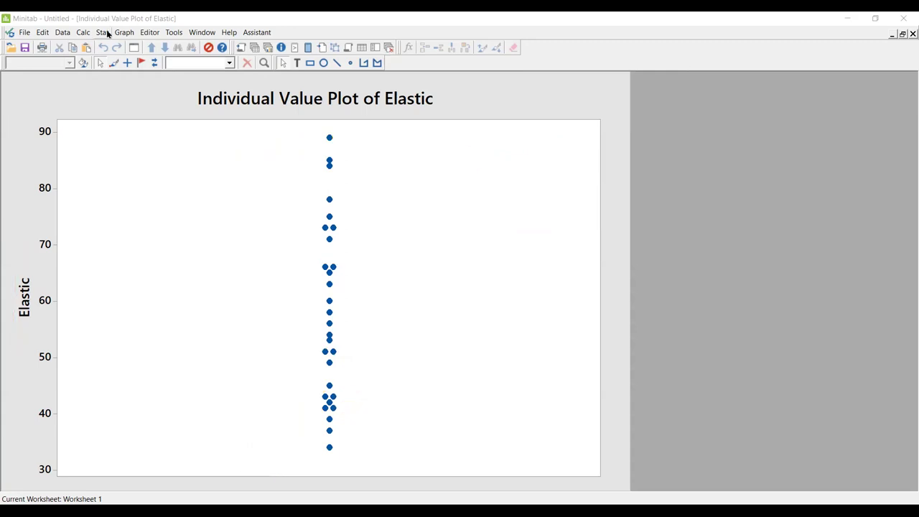
- Create a one-Y individual value plot with groups, using Elastic as the graph variable and Additive as the grouping variable
left_click(124, 32)
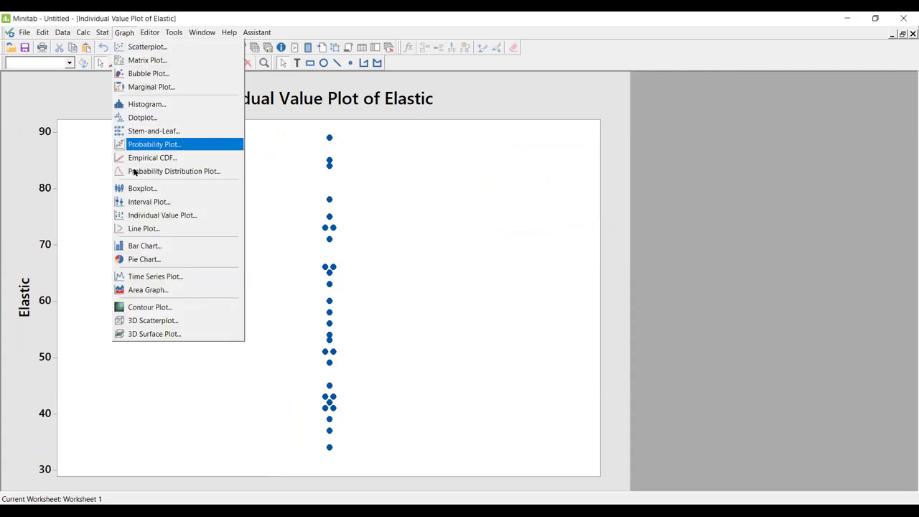
left_click(135, 215)
left_click(429, 230)
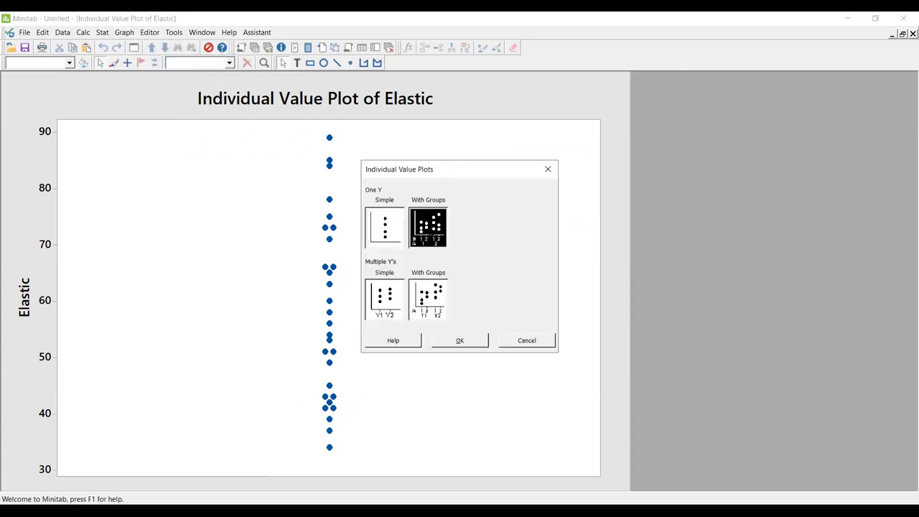
left_click(471, 342)
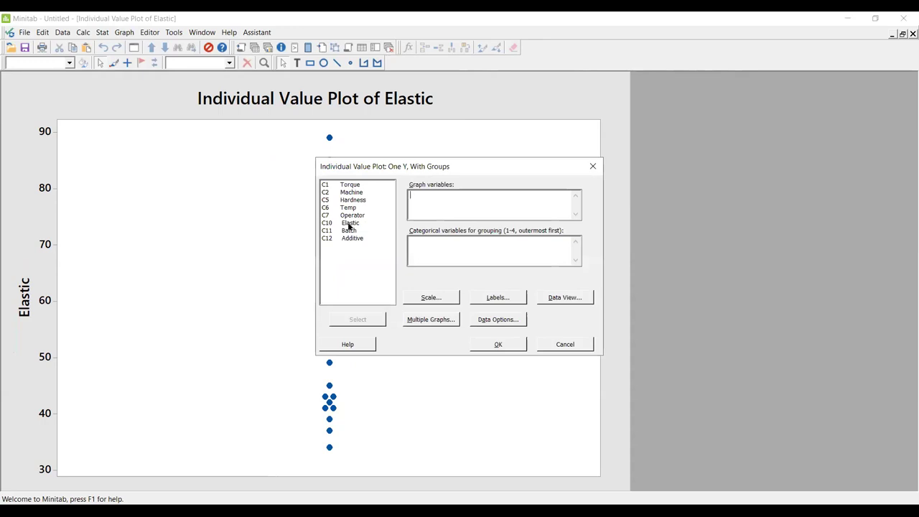
double_click(349, 223)
left_click(424, 251)
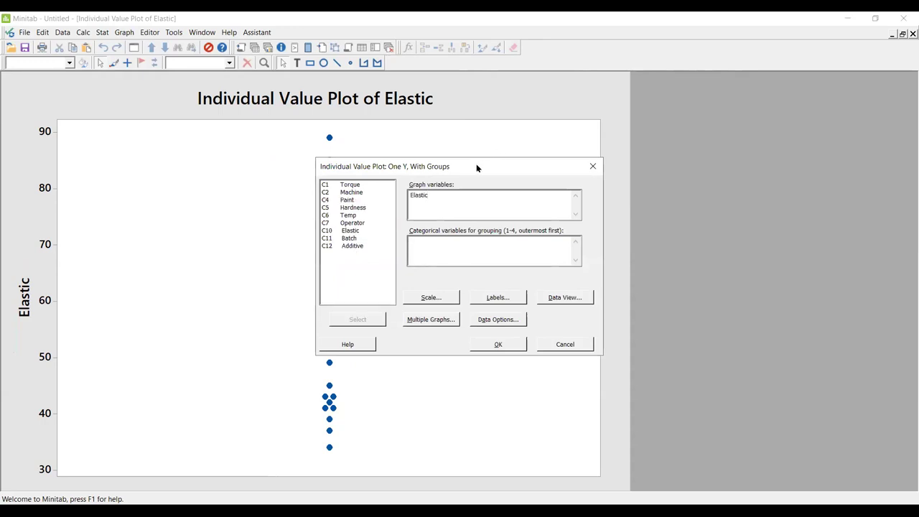
left_click_drag(478, 167, 666, 131)
double_click(540, 209)
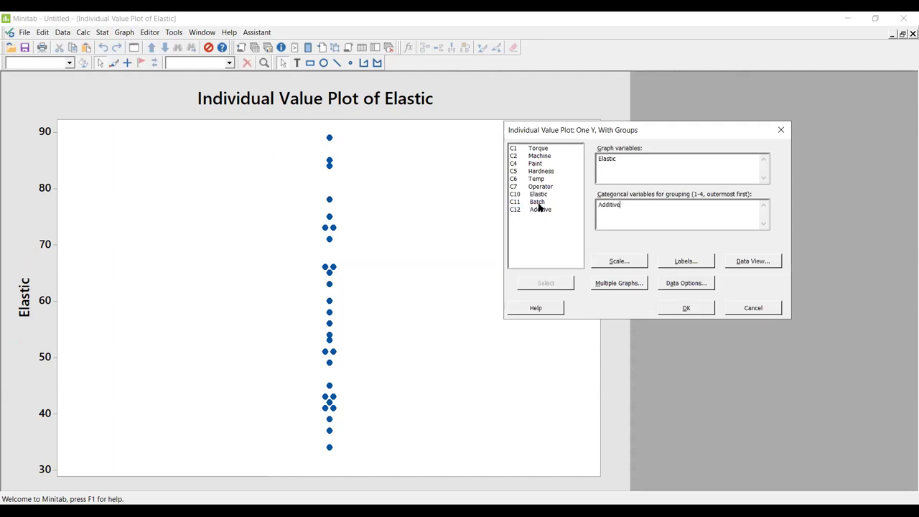
left_click(685, 308)
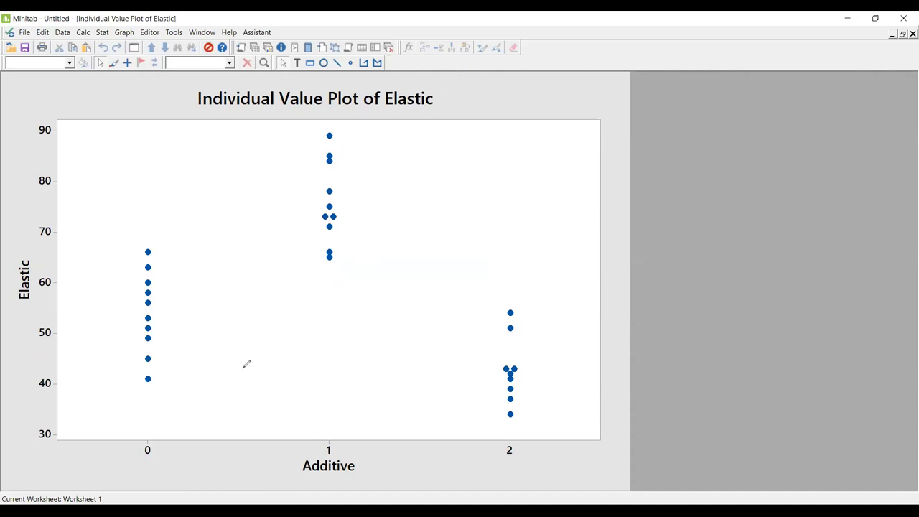
- Circle the Additive levels 0, 1 and 2 and the Elastic axis label on the grouped plot
left_click_drag(156, 437, 138, 436)
mouse_move(331, 439)
left_mouse_down()
mouse_move(347, 454)
mouse_move(334, 439)
left_mouse_up()
left_click_drag(499, 440, 514, 438)
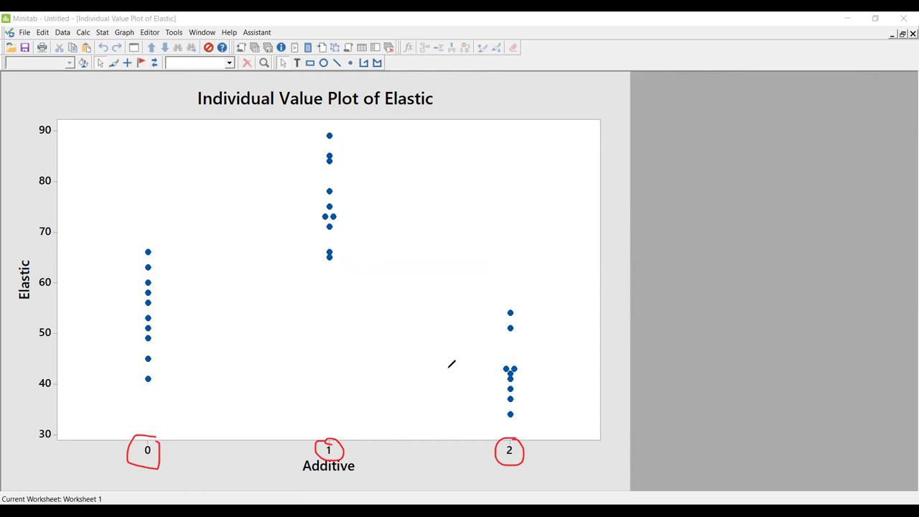
mouse_move(35, 249)
left_mouse_down()
mouse_move(6, 255)
mouse_move(35, 316)
mouse_move(33, 247)
left_mouse_up()
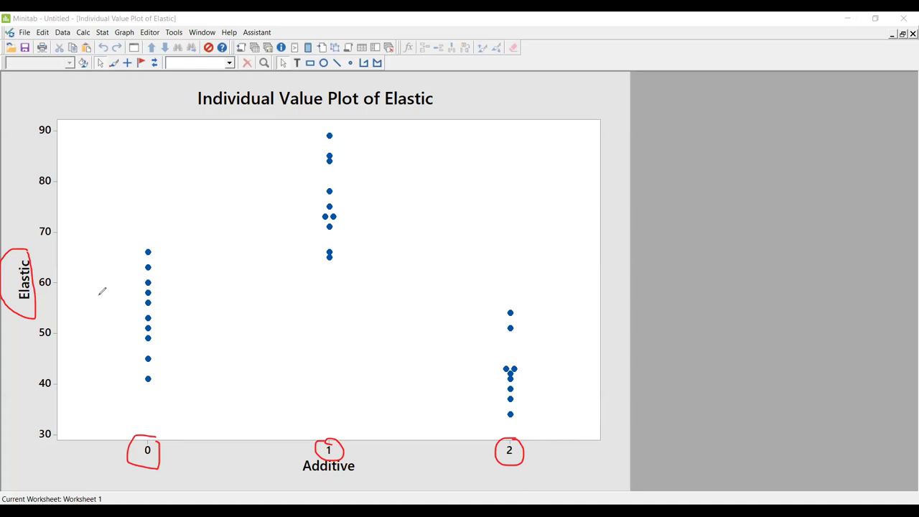
- Draw a downward arrow beside the Additive 2 points and an upward arrow beside the Additive 1 points
mouse_move(553, 339)
left_mouse_down()
mouse_move(550, 384)
mouse_move(574, 384)
left_mouse_up()
left_click_drag(366, 159, 367, 204)
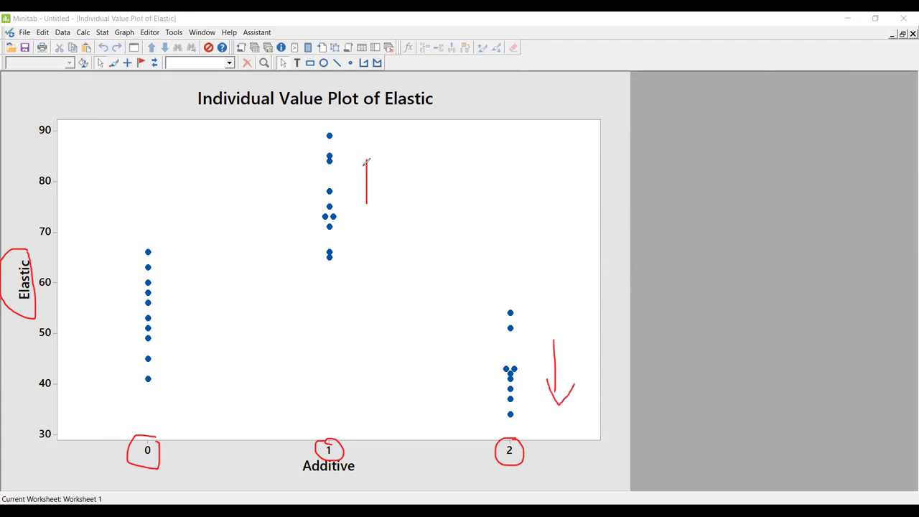
mouse_move(356, 172)
left_mouse_down()
mouse_move(367, 160)
mouse_move(386, 173)
left_mouse_up()
- Tick the Additive 2 group and mark its spread with limit lines and a double-headed arrow
left_click_drag(531, 300, 571, 296)
left_click_drag(511, 313, 480, 313)
mouse_move(491, 313)
left_mouse_down()
mouse_move(495, 418)
mouse_move(483, 420)
mouse_move(501, 409)
left_mouse_up()
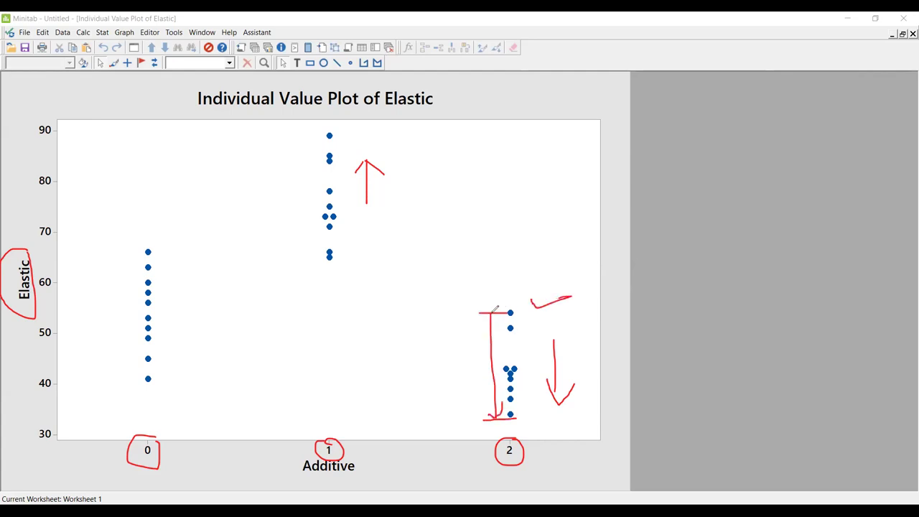
mouse_move(486, 322)
left_mouse_down()
mouse_move(491, 314)
mouse_move(496, 323)
left_mouse_up()
- Underline "Individual Value Plot" in the graph title and clear all the annotations
left_click_drag(199, 107, 281, 106)
left_click_drag(346, 104, 354, 106)
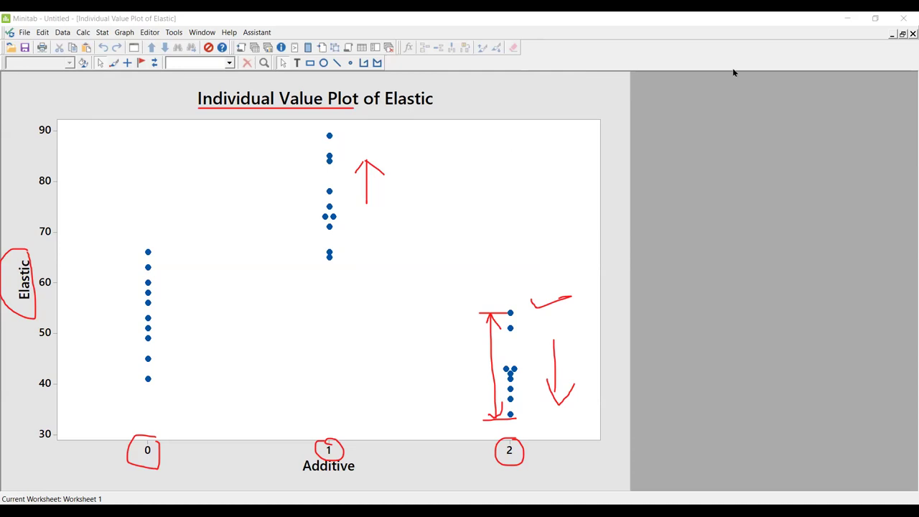
key("Escape")
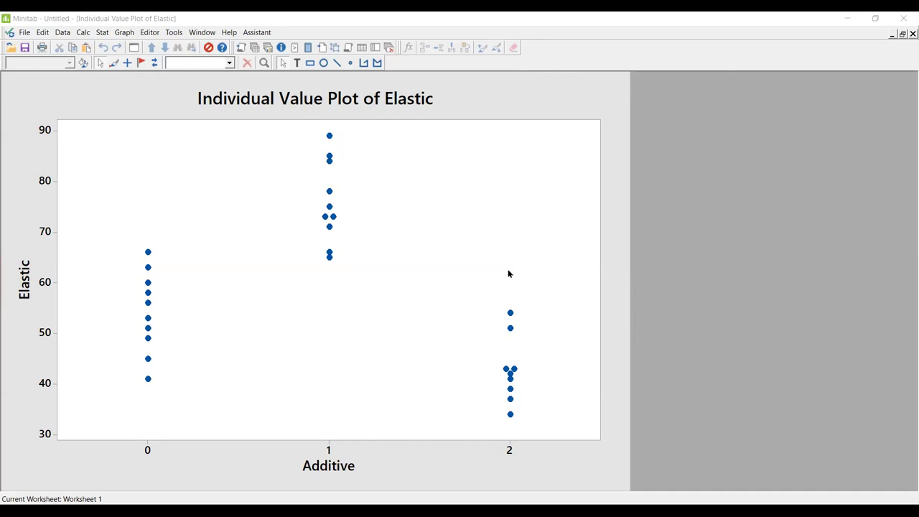
- Reopen the grouped plot's settings, add Batch as a second grouping variable after Additive, and generate the plot
left_click(519, 272)
key("ctrl+e")
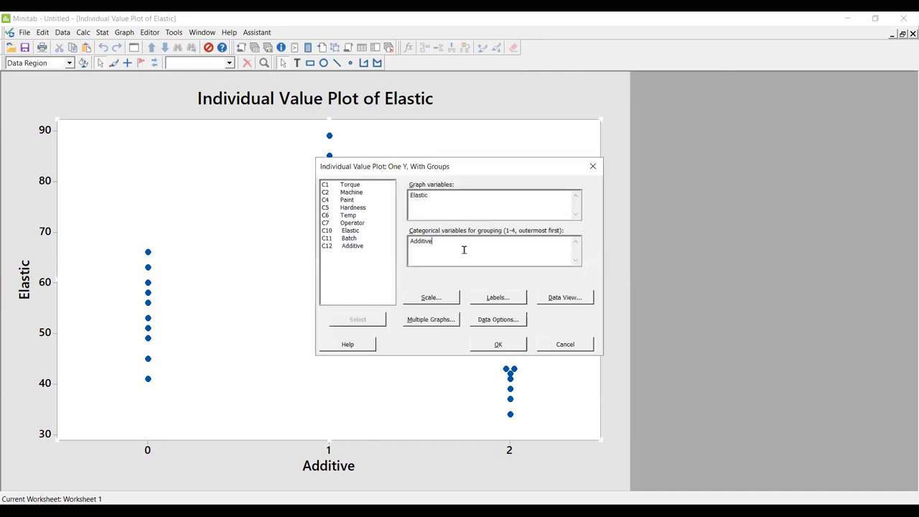
left_click(353, 240)
double_click(353, 241)
left_click(497, 345)
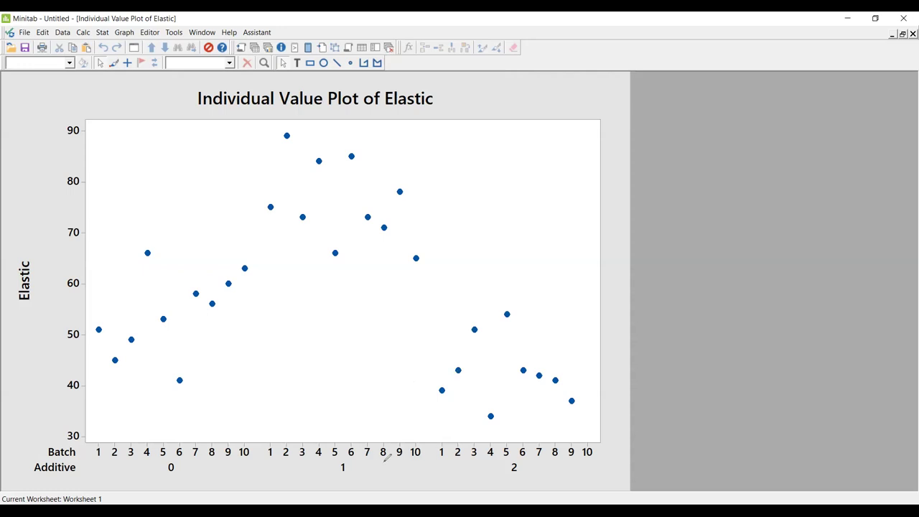
- Circle Additive 1, its batch numbers and its batch 5 point, and draw an upward arrow beside the Elastic label
mouse_move(426, 442)
left_mouse_down()
mouse_move(370, 432)
mouse_move(271, 446)
mouse_move(281, 457)
mouse_move(422, 457)
mouse_move(428, 443)
left_mouse_up()
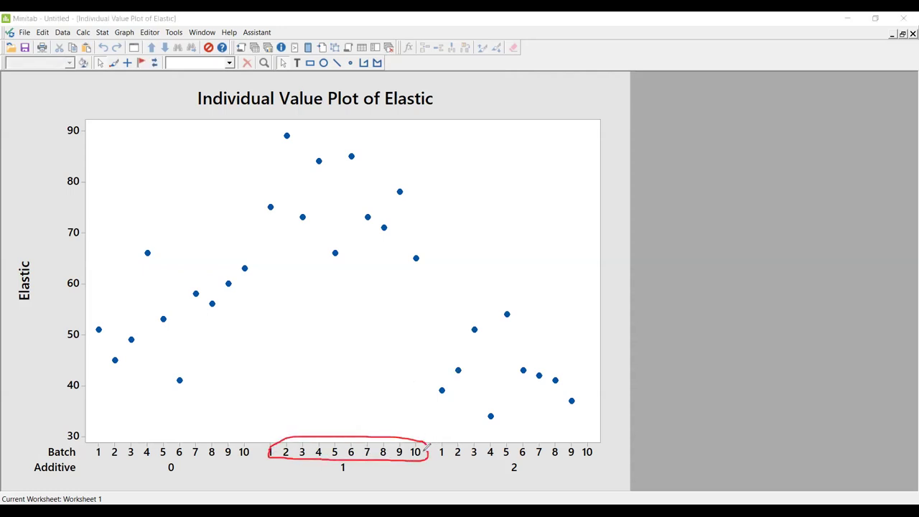
left_click_drag(346, 461, 350, 459)
mouse_move(336, 247)
left_mouse_down()
mouse_move(339, 257)
mouse_move(336, 247)
left_mouse_up()
left_click_drag(39, 223, 37, 299)
mouse_move(29, 235)
left_mouse_down()
mouse_move(39, 223)
mouse_move(47, 232)
left_mouse_up()
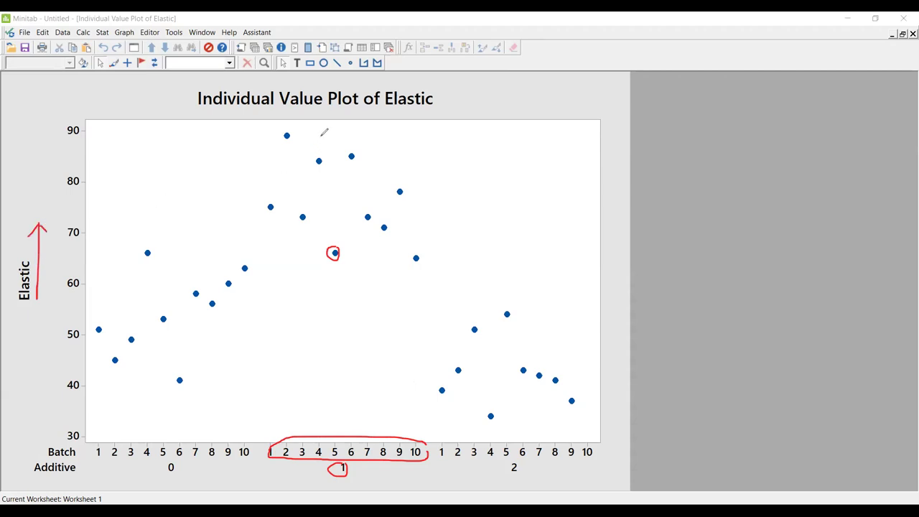
- Circle the Additive 1 cluster, tick its batch 1 point, circle and label its batch 2 point, and write H beside the axis top
mouse_move(312, 118)
left_mouse_down()
mouse_move(258, 171)
mouse_move(270, 228)
mouse_move(317, 263)
mouse_move(426, 282)
mouse_move(441, 201)
mouse_move(350, 124)
mouse_move(313, 117)
left_mouse_up()
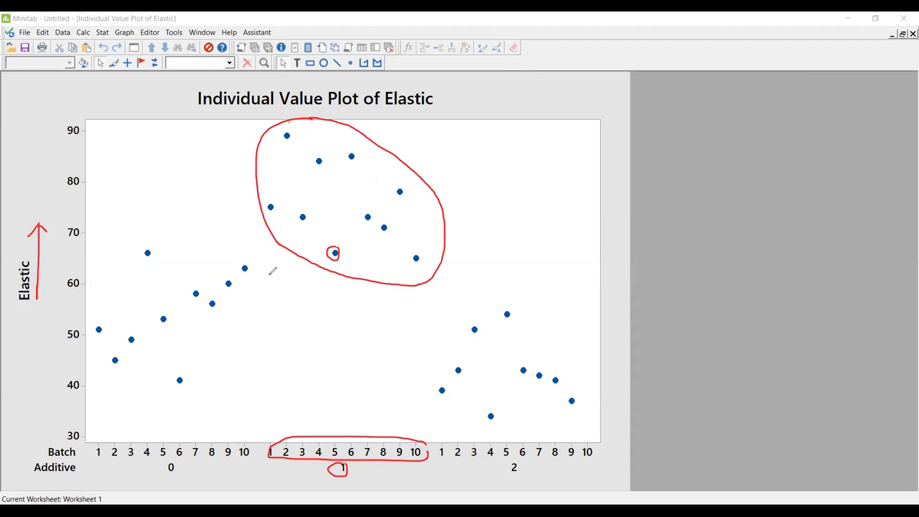
left_click_drag(266, 199, 272, 200)
left_click_drag(291, 124, 338, 139)
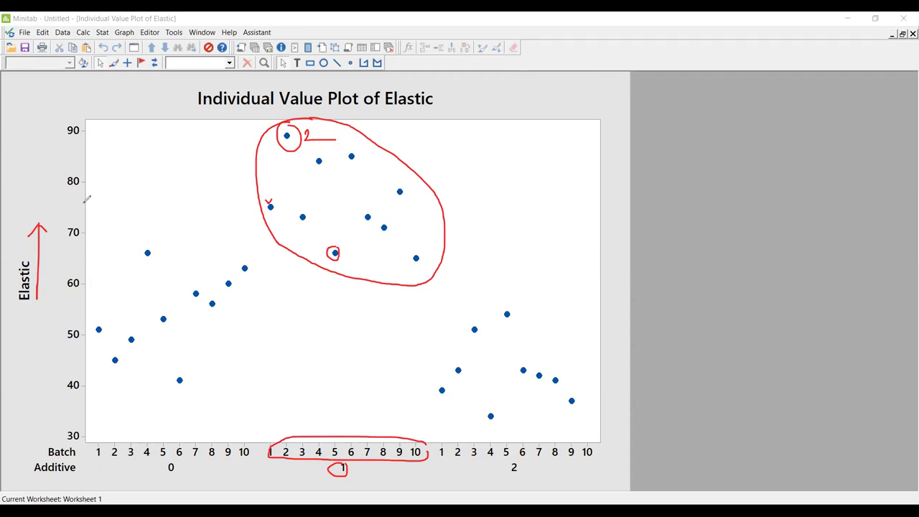
mouse_move(38, 130)
left_mouse_down()
mouse_move(38, 148)
mouse_move(47, 136)
mouse_move(47, 152)
left_mouse_up()
- Circle the Additive 2 cluster and its lowest points at batches 1, 4 and 9, and clear all the annotations
mouse_move(530, 294)
left_mouse_down()
mouse_move(453, 316)
mouse_move(444, 376)
mouse_move(467, 418)
mouse_move(490, 430)
mouse_move(579, 426)
mouse_move(573, 329)
mouse_move(532, 289)
left_mouse_up()
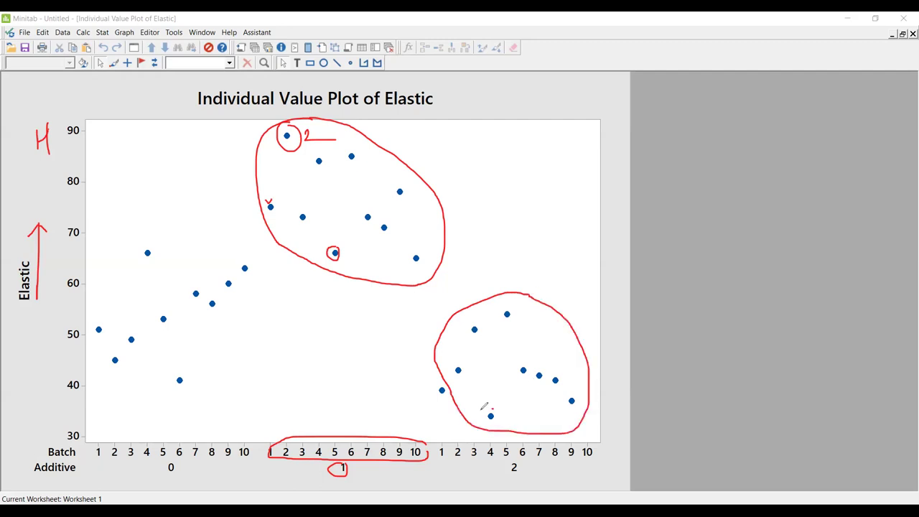
left_click_drag(483, 408, 495, 407)
mouse_move(575, 398)
left_mouse_down()
mouse_move(567, 395)
mouse_move(566, 408)
mouse_move(579, 396)
left_mouse_up()
mouse_move(447, 383)
left_mouse_down()
mouse_move(433, 388)
mouse_move(451, 381)
mouse_move(448, 413)
mouse_move(569, 424)
mouse_move(557, 384)
mouse_move(450, 376)
left_mouse_up()
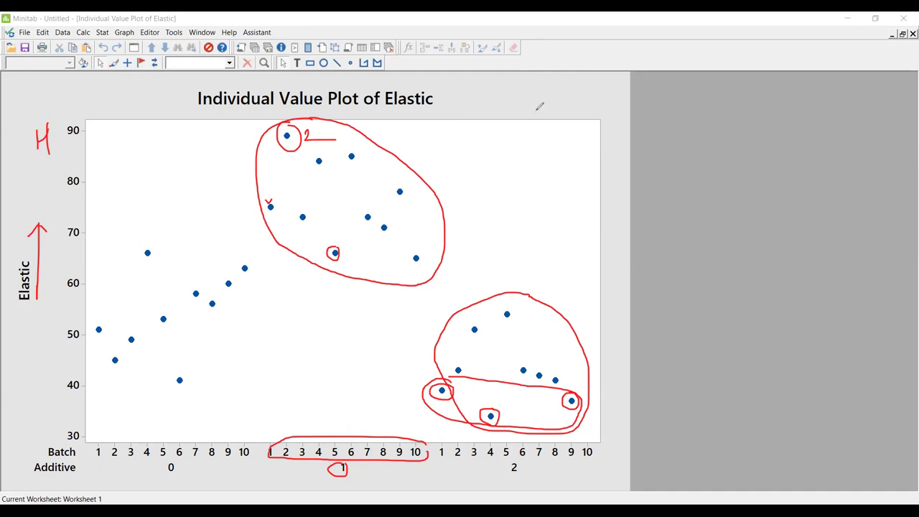
key("e")
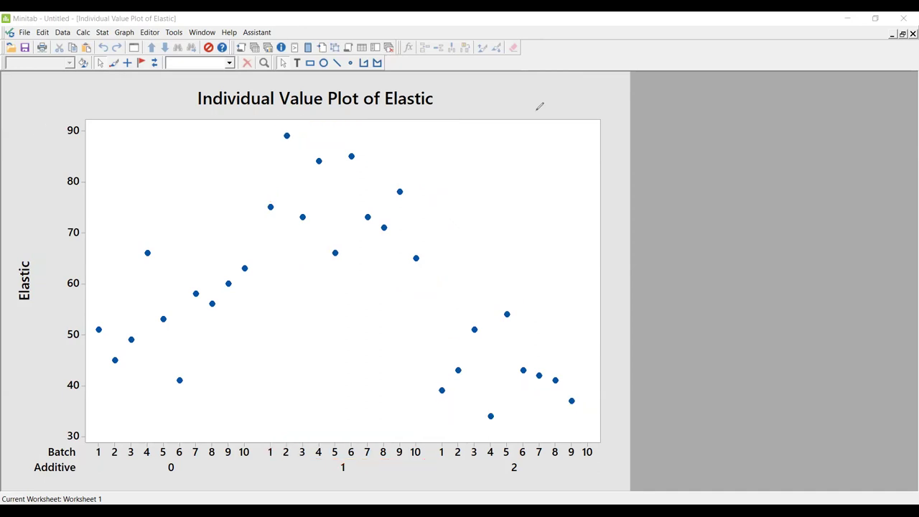